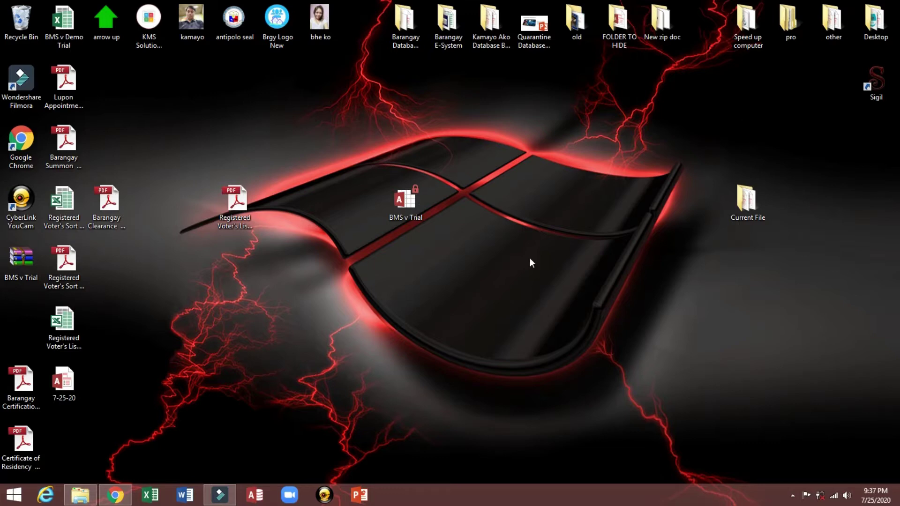
Launch the BMS v Trial database from its desktop icon
double_click(406, 203)
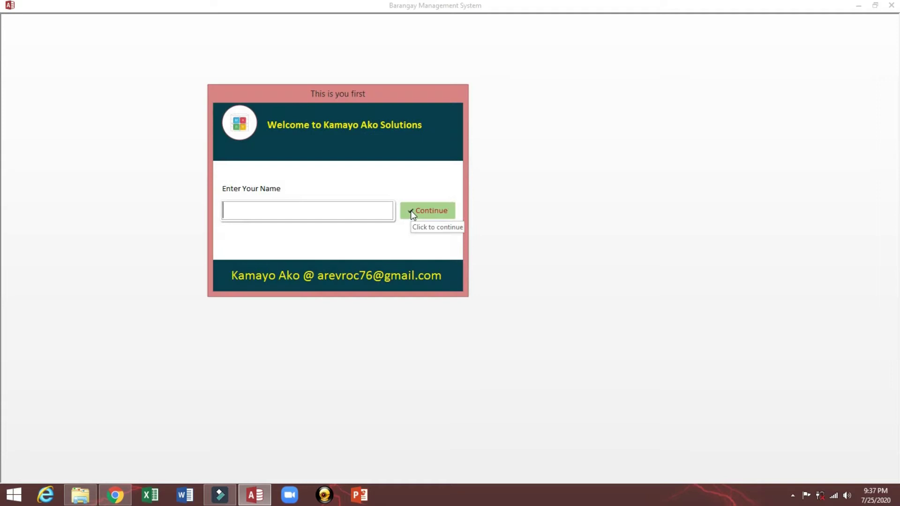
Enter the user's name, then log in with the admin username to reach the dashboard
type("Kamayo ")
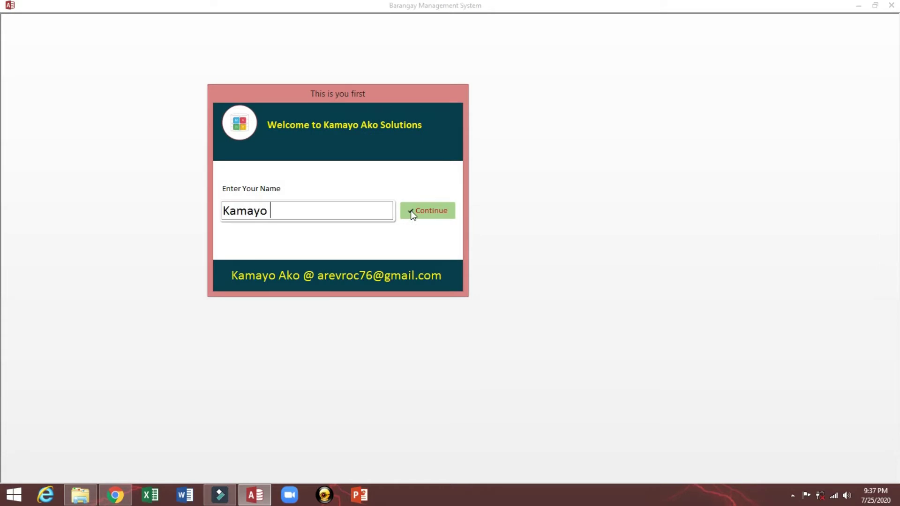
type("Ako")
left_click(411, 211)
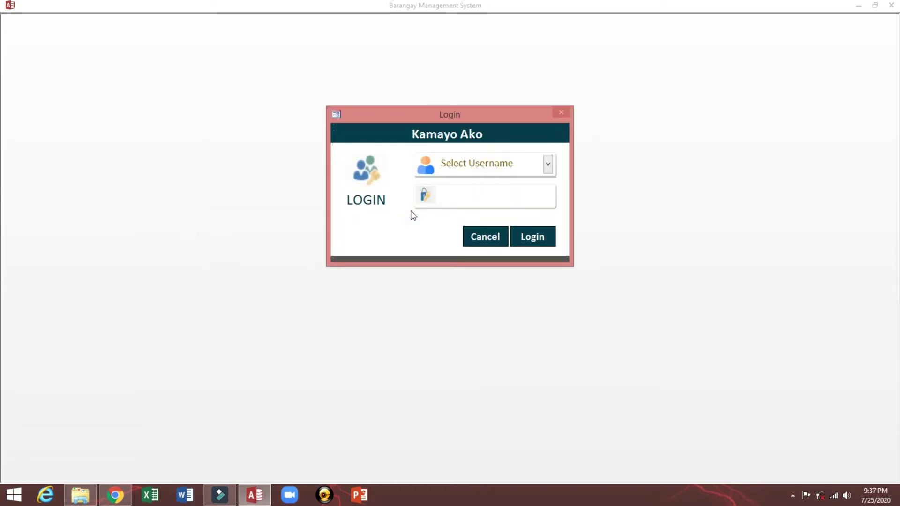
left_click(547, 165)
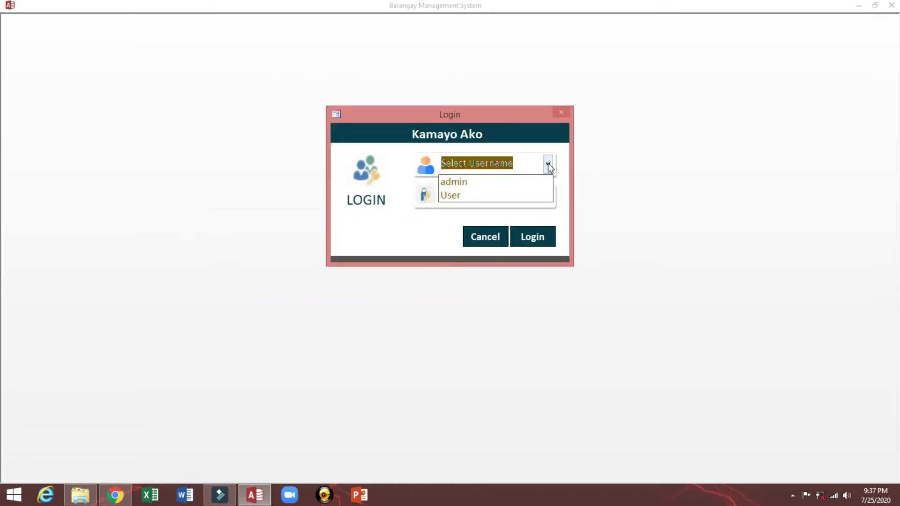
left_click(531, 182)
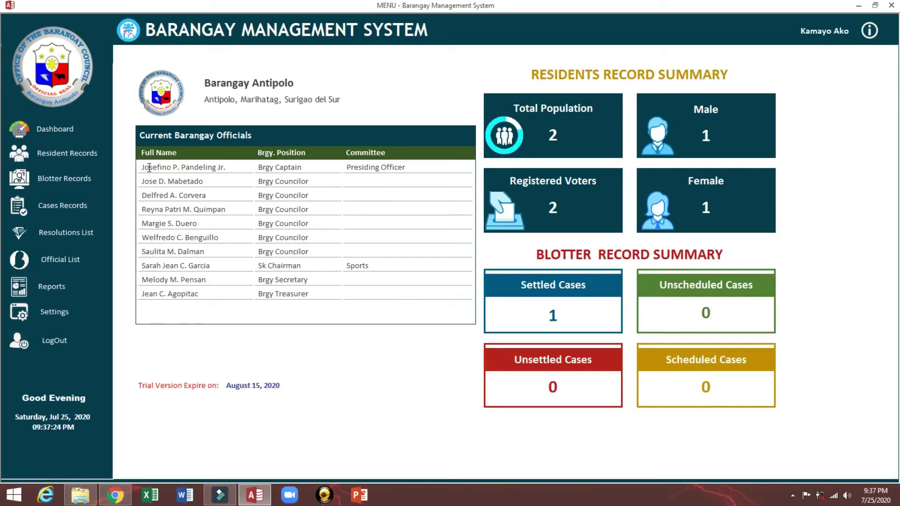
Open the Official List and look over a blank New Official form
left_click(143, 168)
left_click(77, 261)
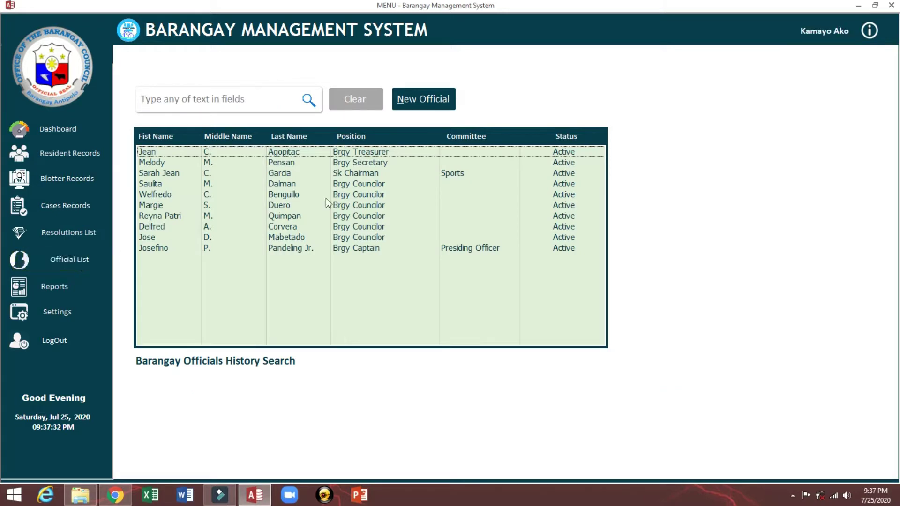
left_click(437, 99)
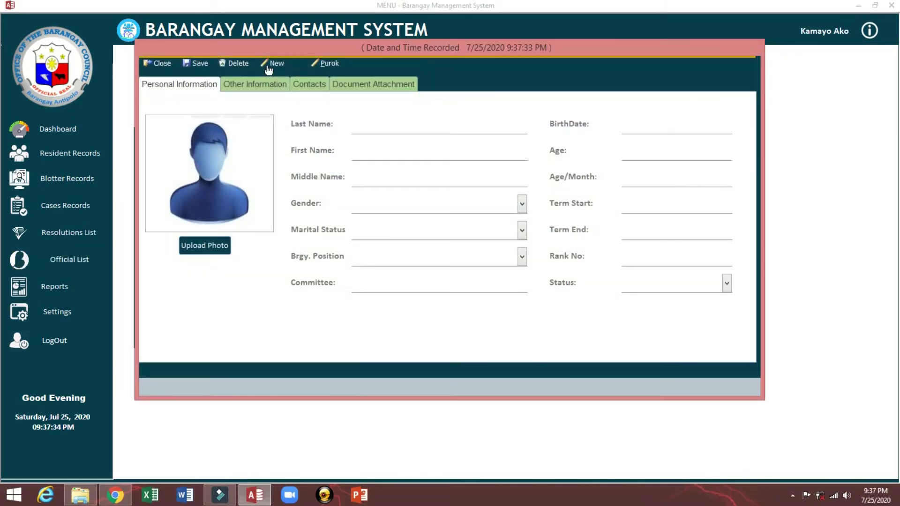
left_click(161, 66)
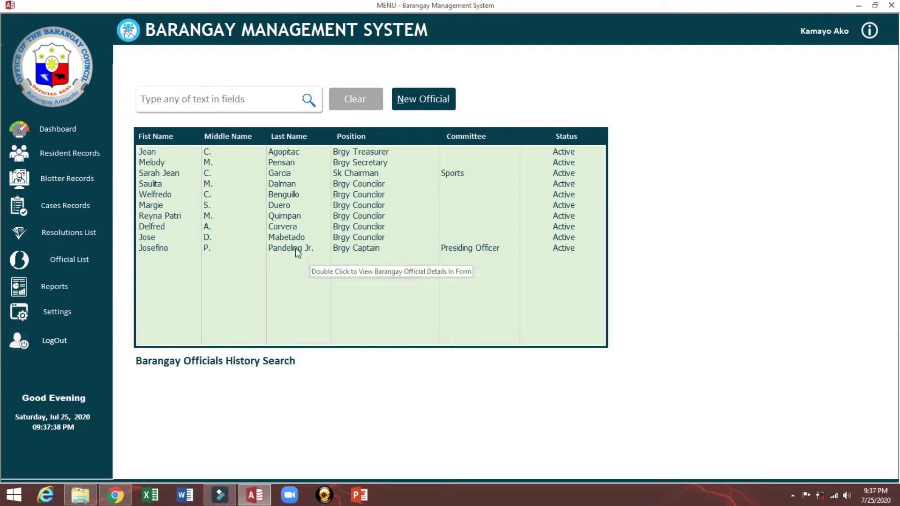
Review the Brgy Captain's record, then filter the officials by 'jose'
left_click(296, 249)
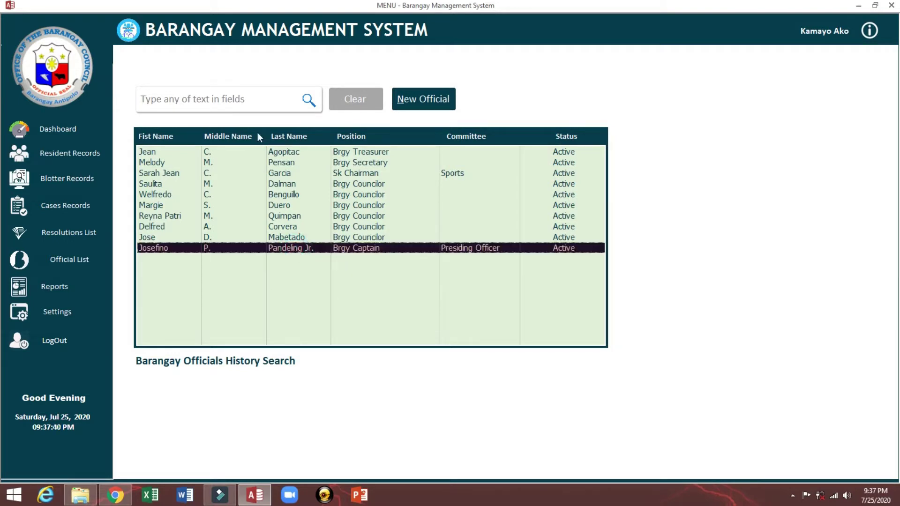
double_click(300, 247)
left_click(166, 66)
left_click(186, 103)
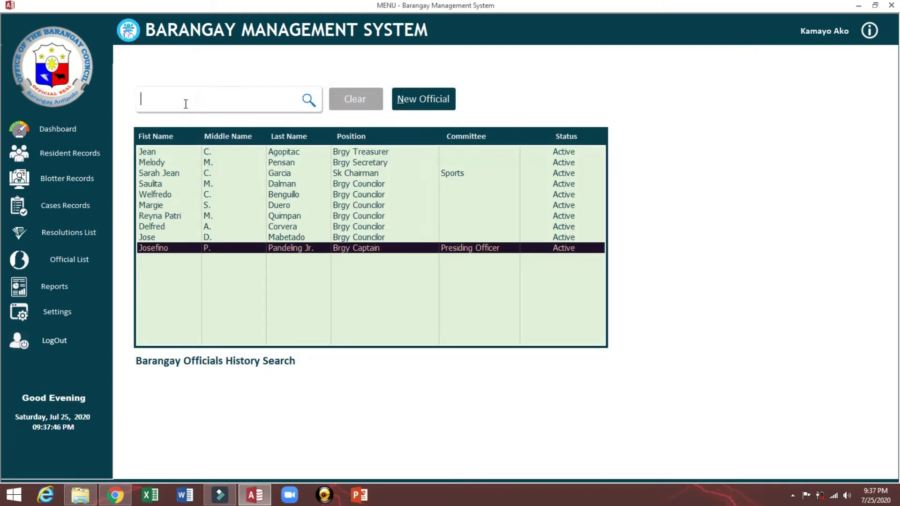
type("jose")
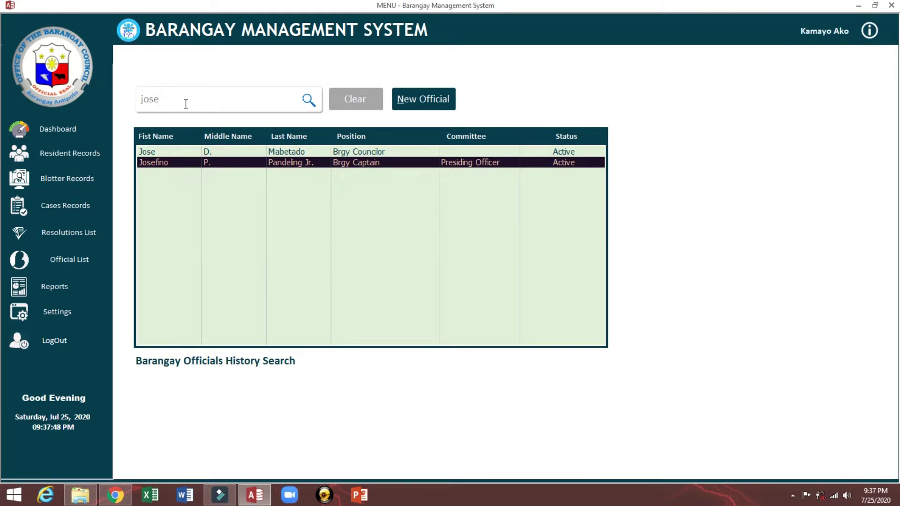
double_click(301, 163)
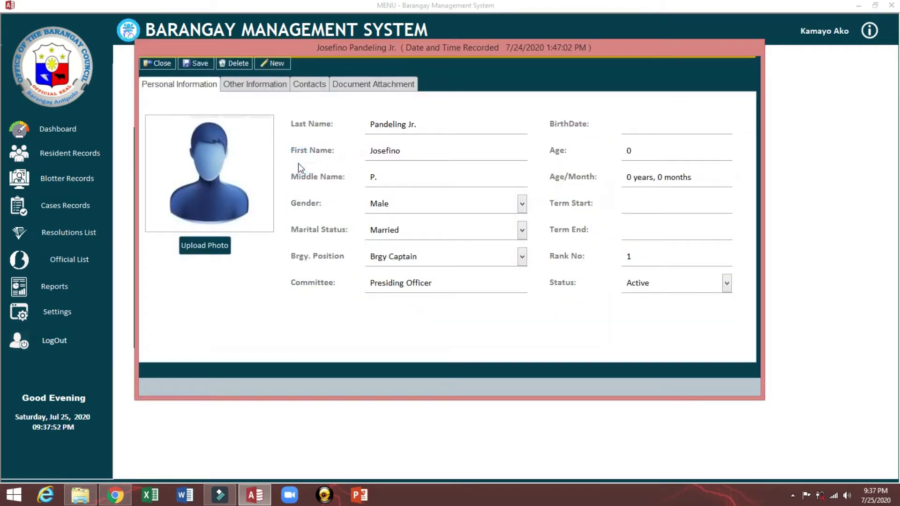
left_click(438, 125)
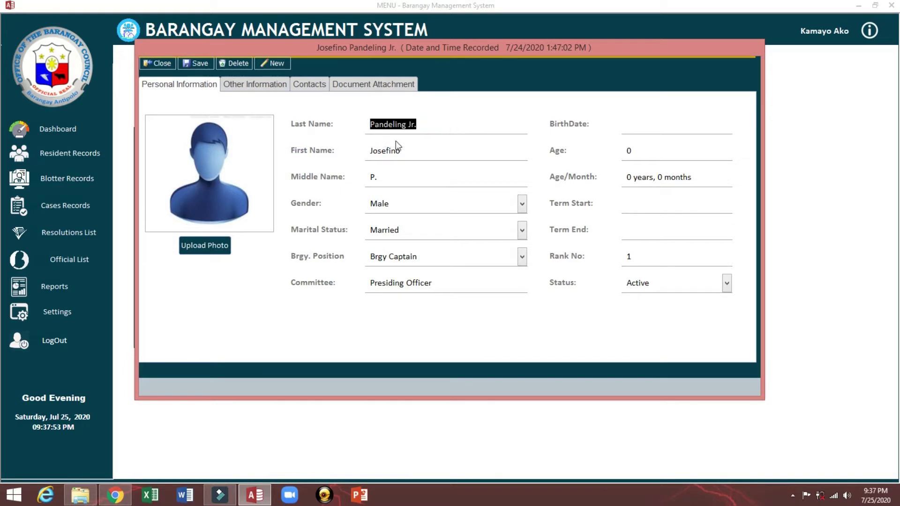
left_click(415, 149)
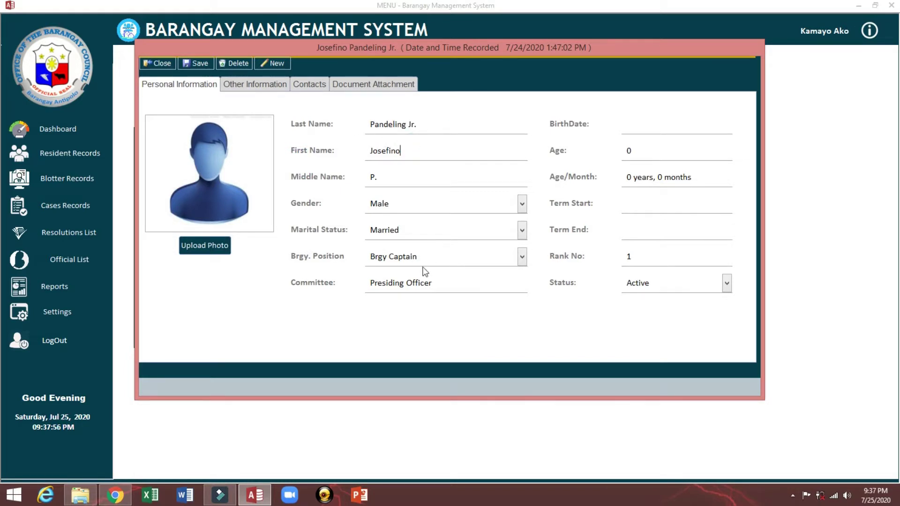
left_click_drag(431, 257, 360, 258)
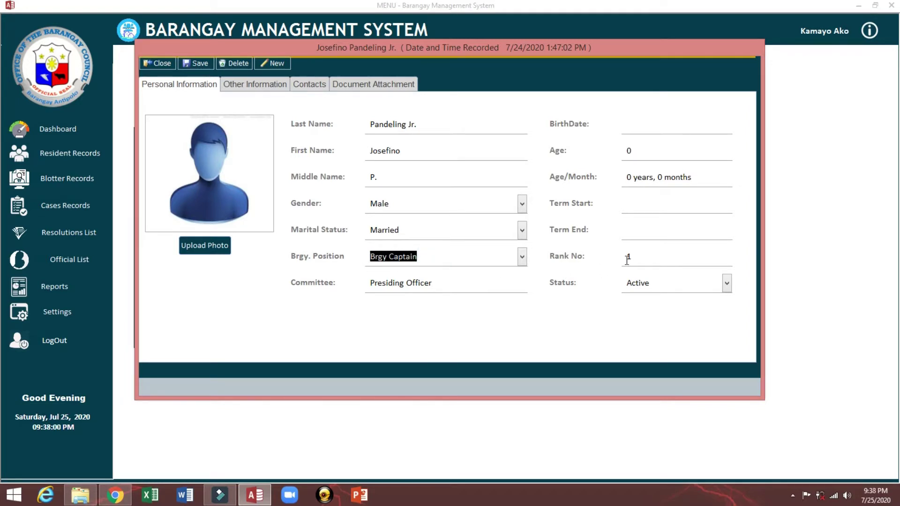
mouse_move(627, 259)
left_mouse_down()
mouse_move(639, 255)
mouse_move(611, 258)
left_mouse_up()
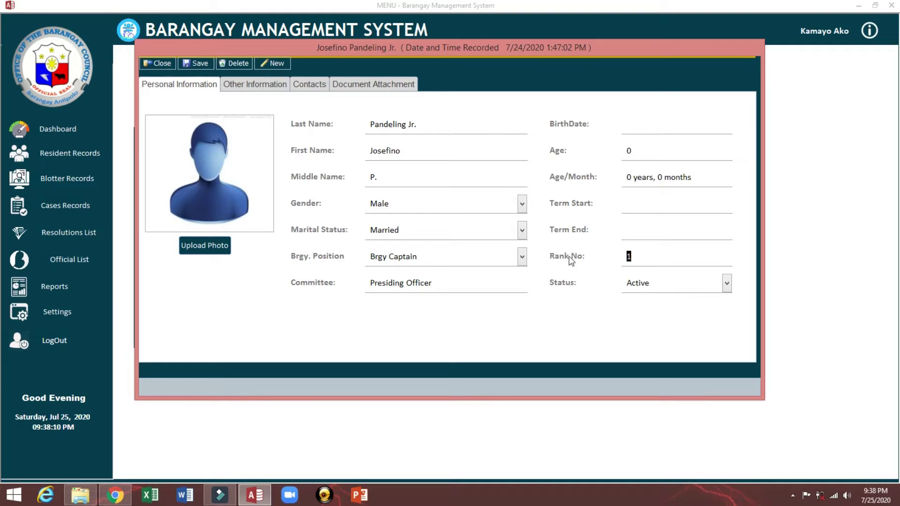
left_click(655, 257)
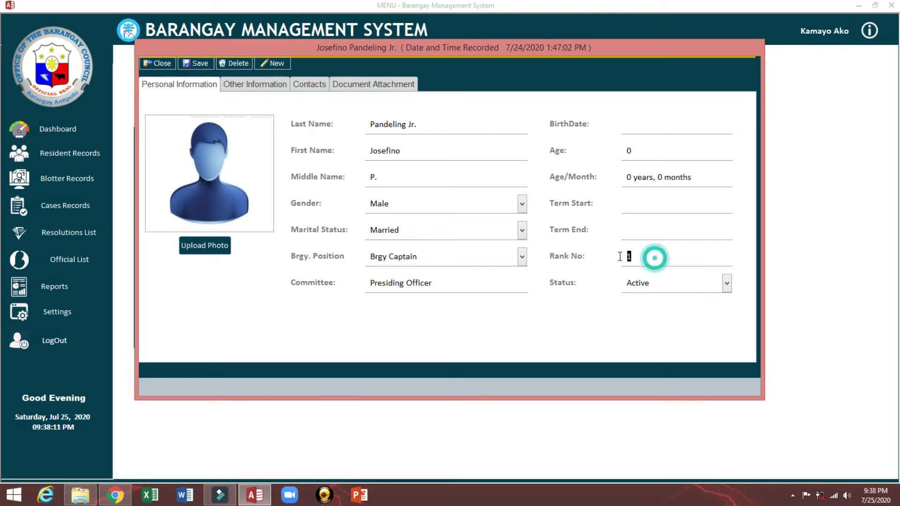
left_click(166, 65)
left_click(55, 129)
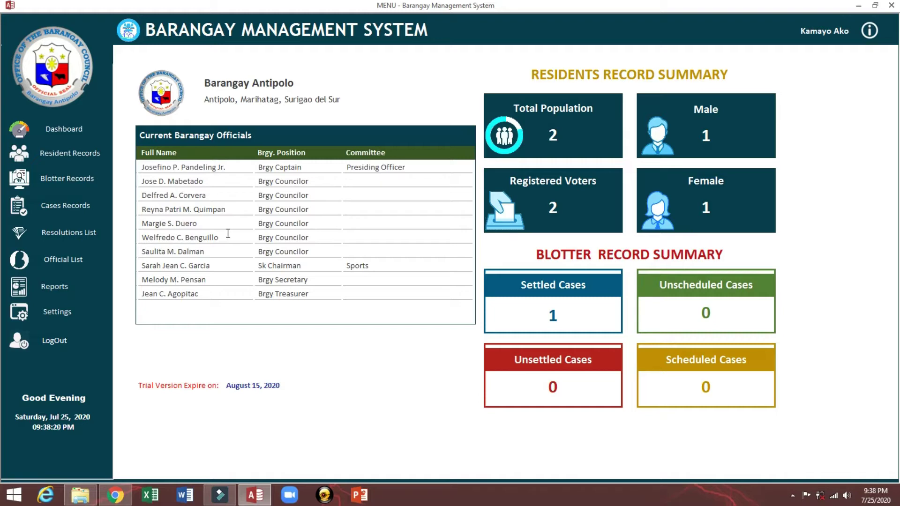
left_click(71, 260)
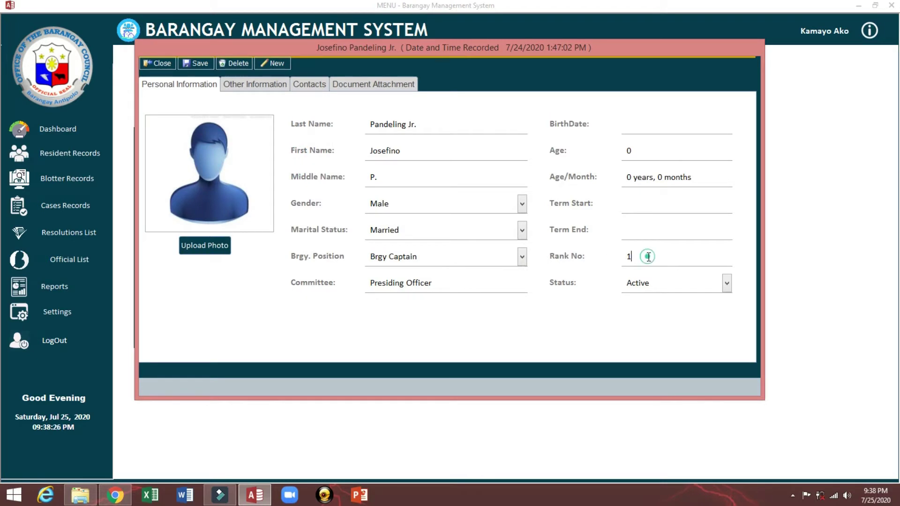
left_click_drag(639, 256, 601, 257)
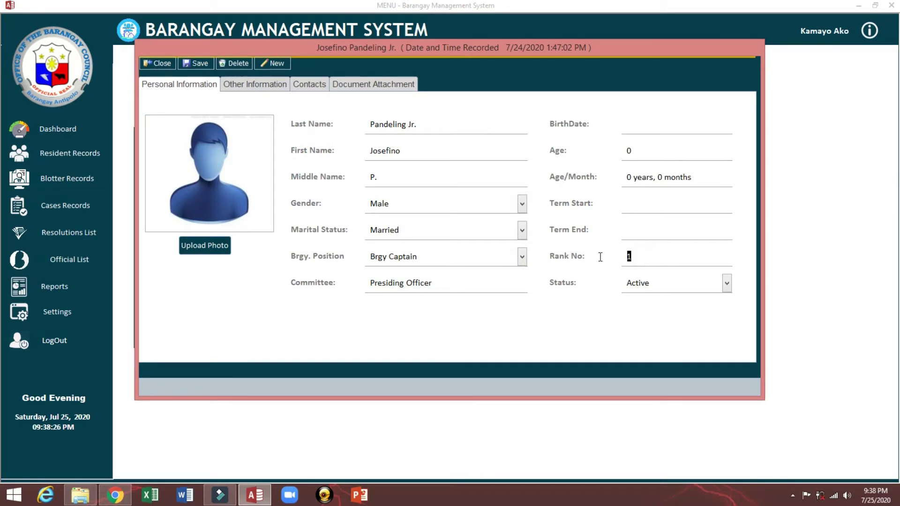
left_click(263, 86)
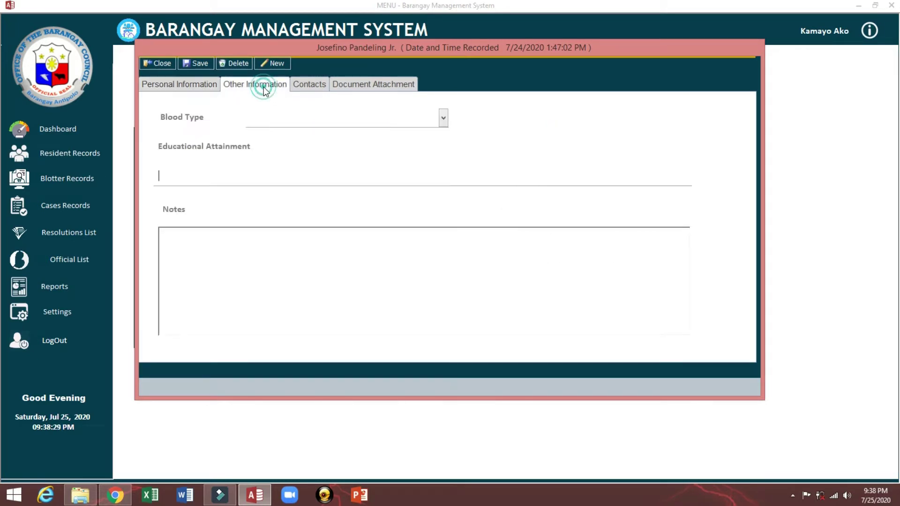
left_click(305, 87)
left_click(372, 86)
left_click(166, 65)
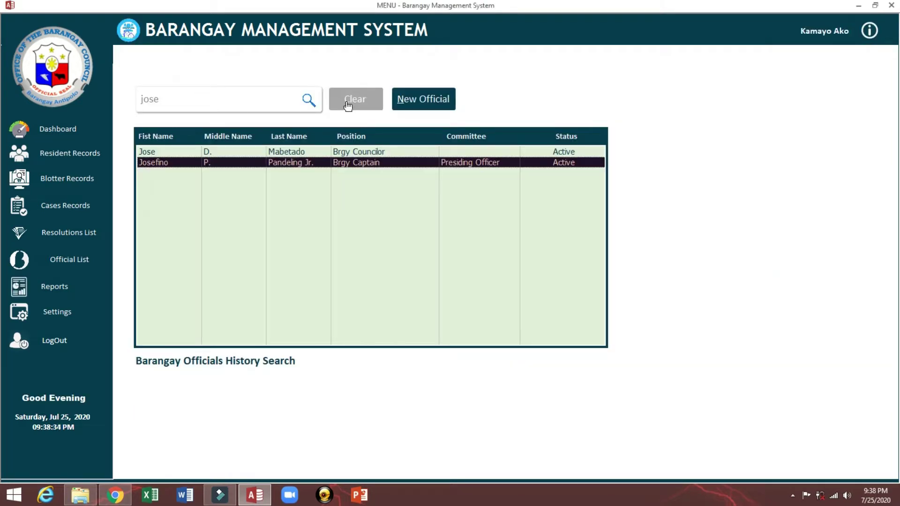
Clear the officials search, open Resident Records, and step through a new resident's name fields
left_click(348, 104)
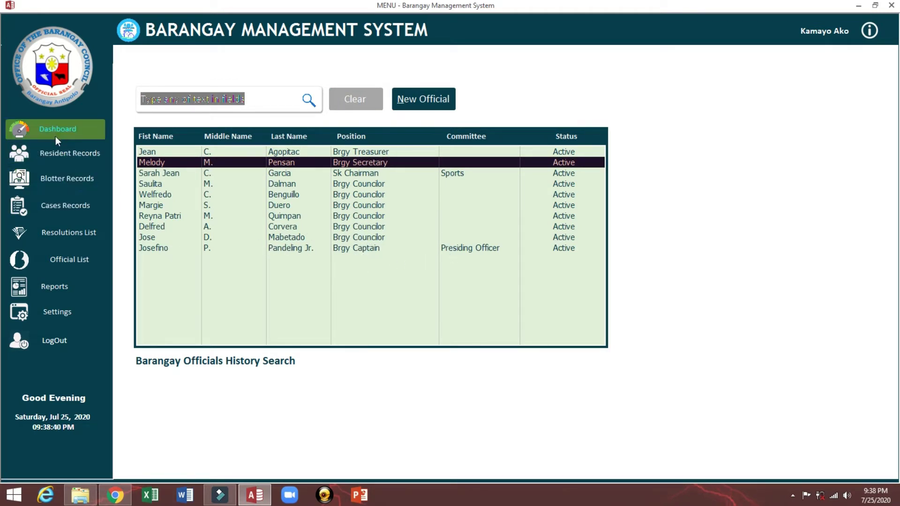
left_click(57, 159)
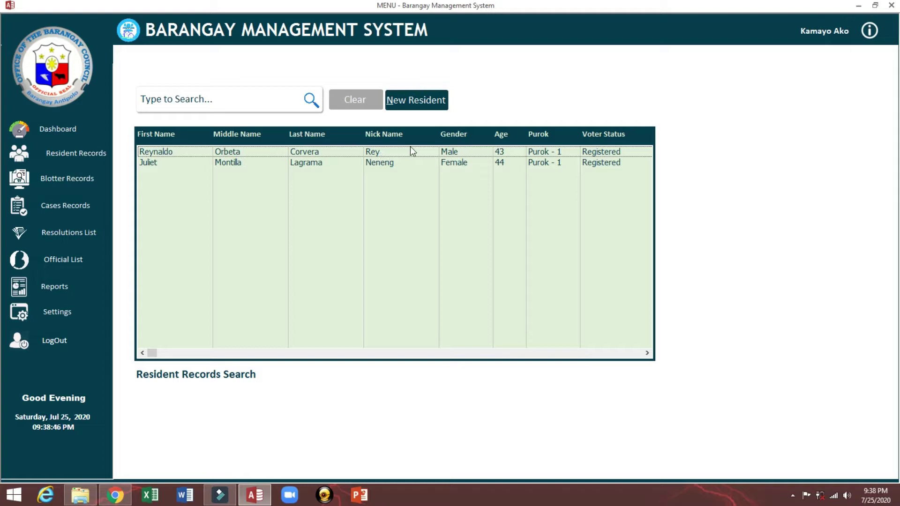
left_click(401, 100)
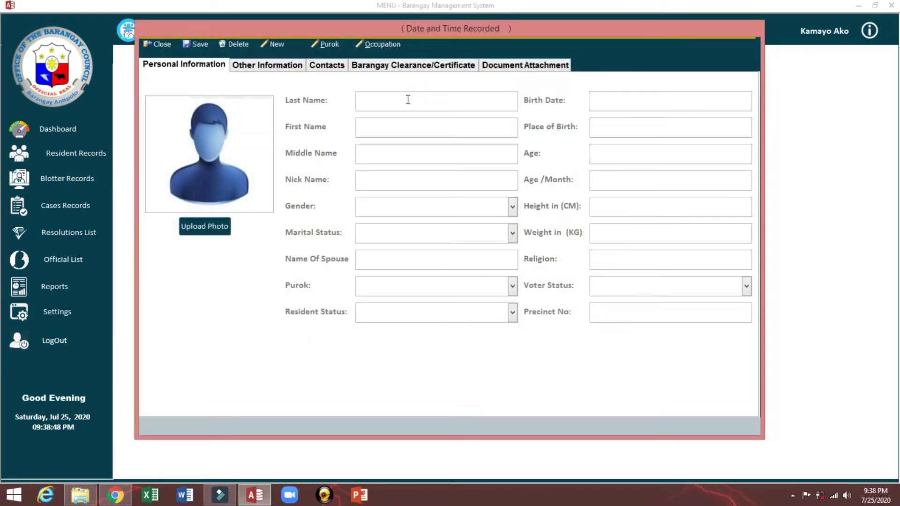
left_click(391, 135)
left_click(394, 156)
left_click(392, 181)
left_click(392, 203)
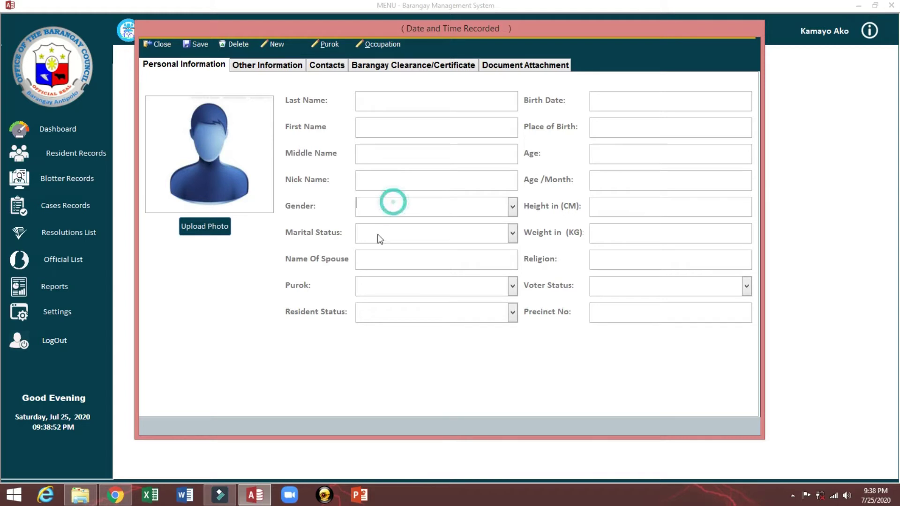
Browse the new resident form's Other Information, Contacts, Clearance and Attachment tabs, then close it
left_click(261, 64)
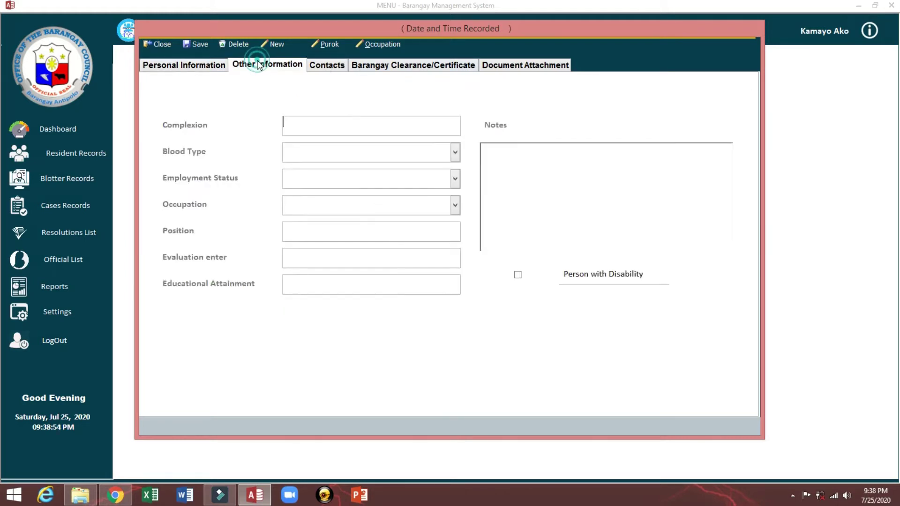
left_click(323, 66)
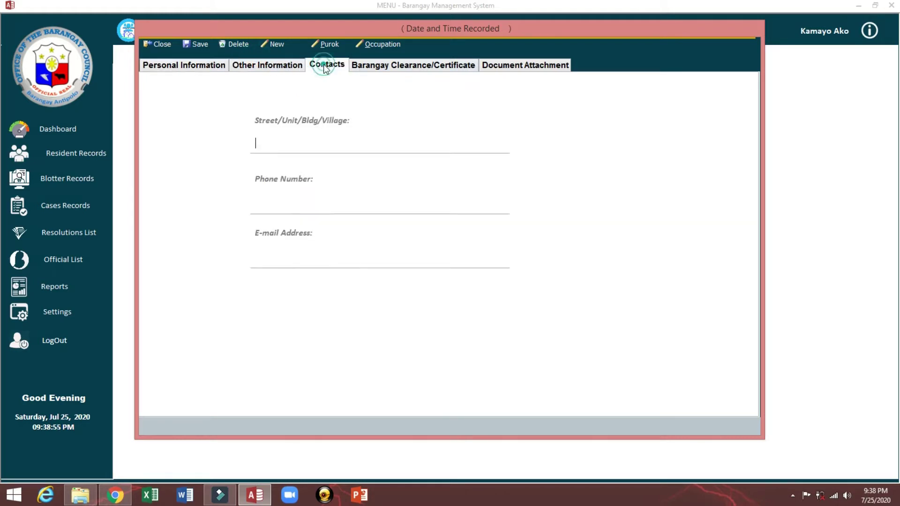
left_click(393, 68)
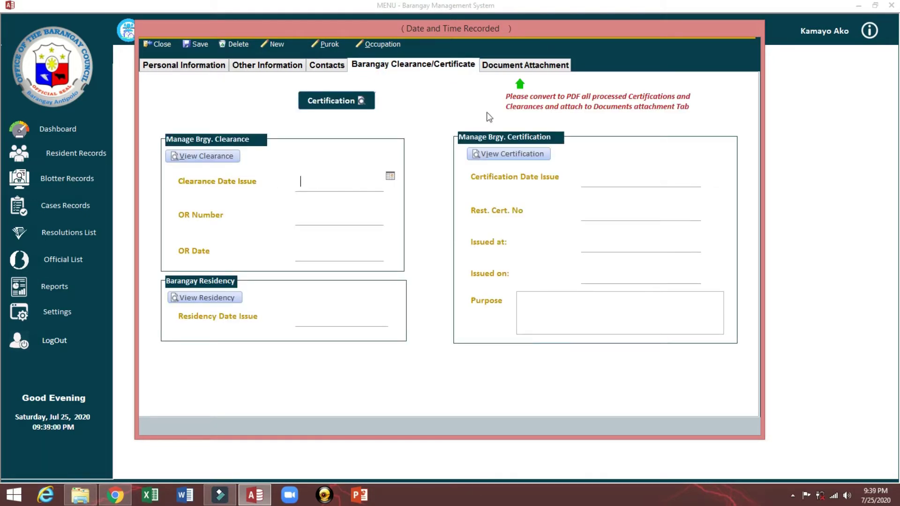
left_click(514, 66)
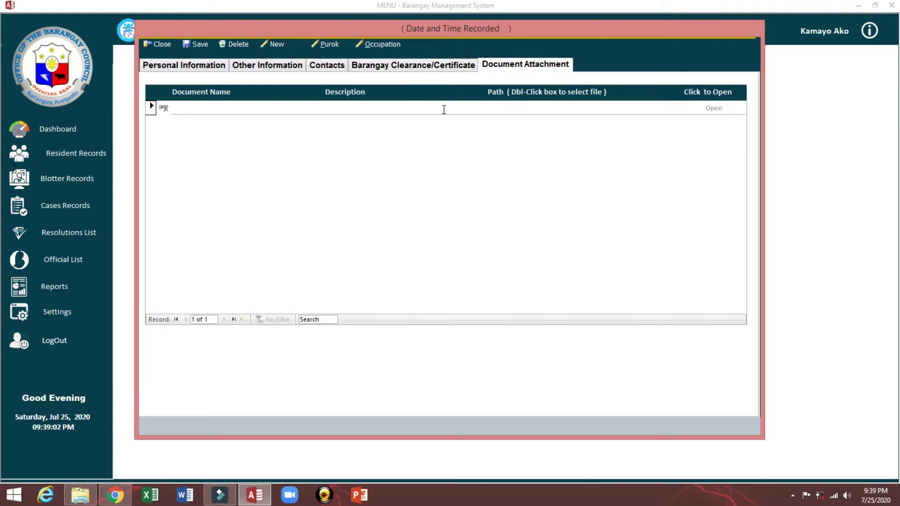
left_click(159, 45)
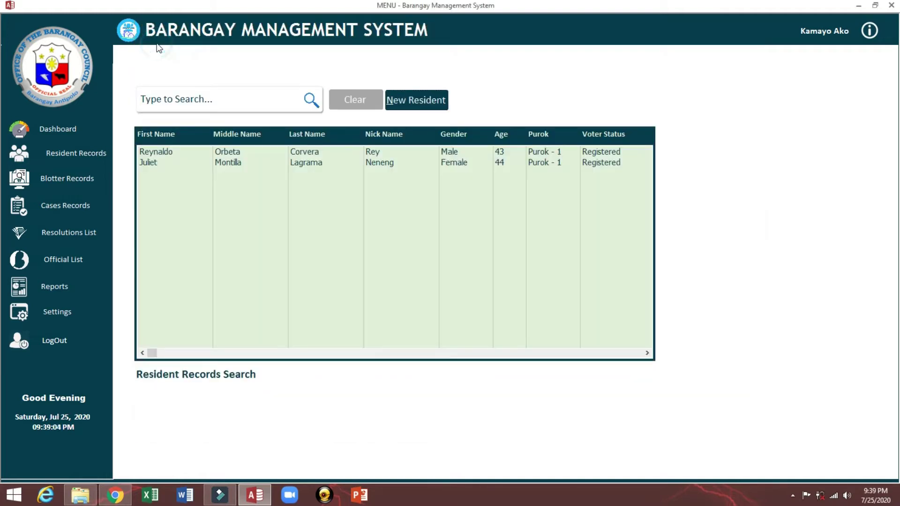
Open the first resident's profile and review their name, other information and contact details
double_click(227, 150)
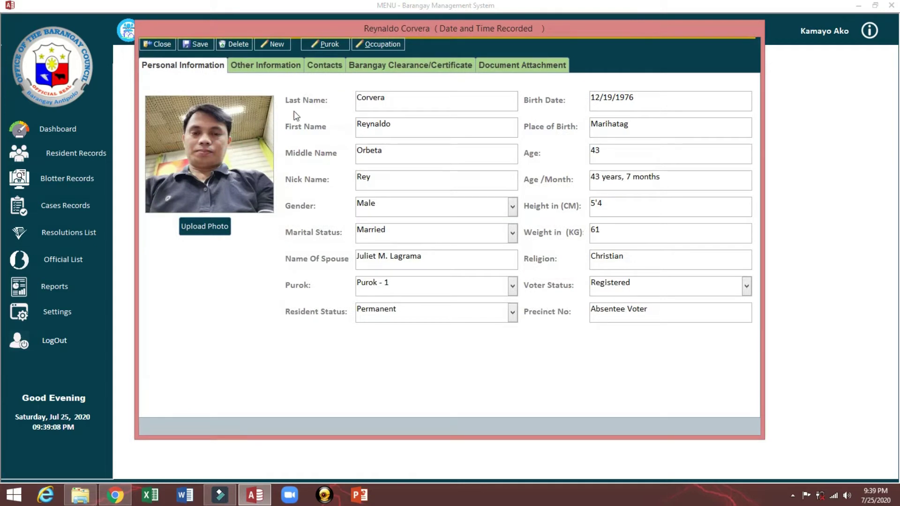
double_click(404, 98)
double_click(407, 127)
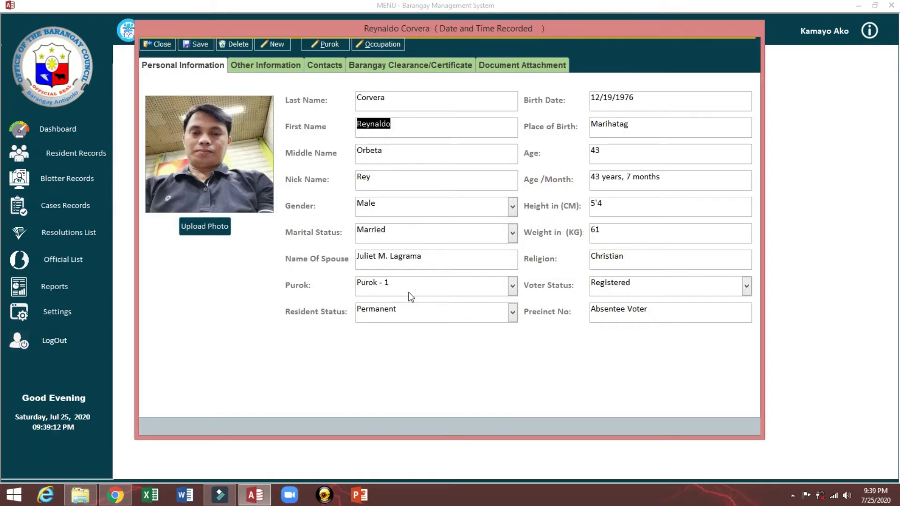
left_click(249, 70)
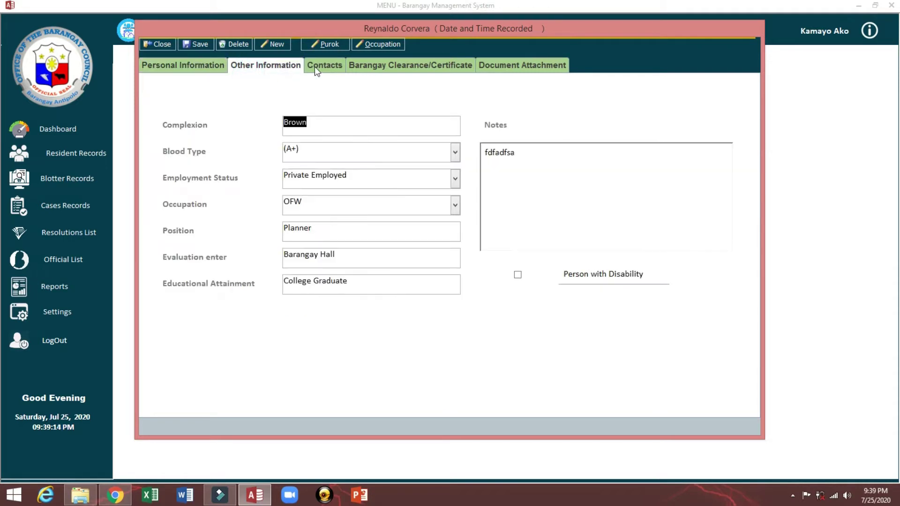
left_click(315, 70)
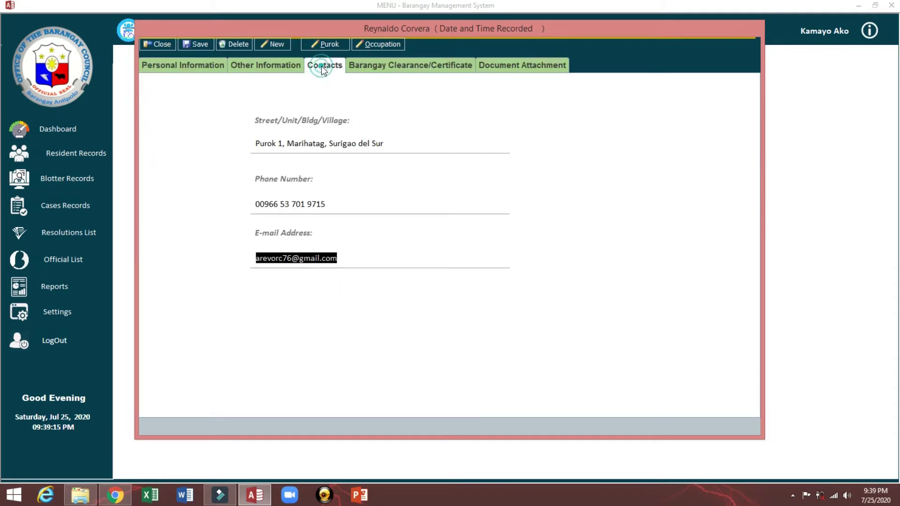
left_click(412, 140)
Review the resident's clearance details: the 7/25/2020 issue date and OR number 2143
left_click(385, 67)
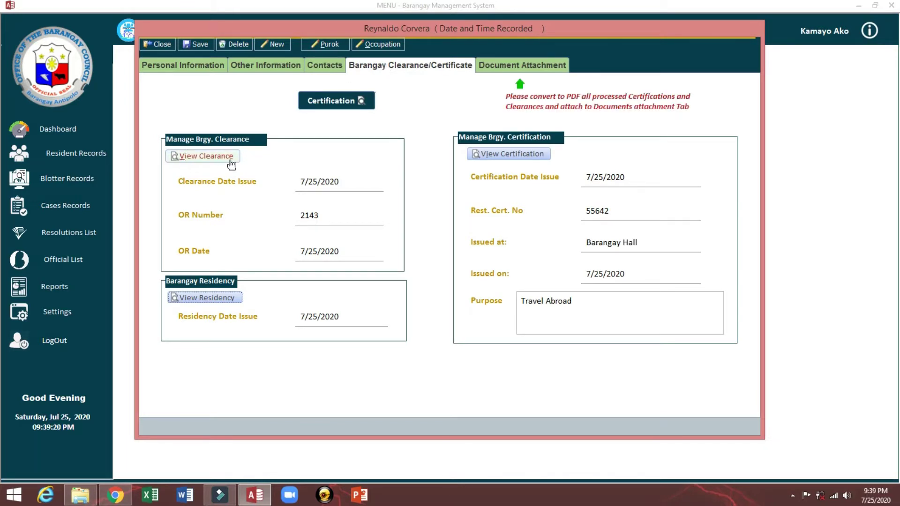
left_click_drag(355, 182, 319, 182)
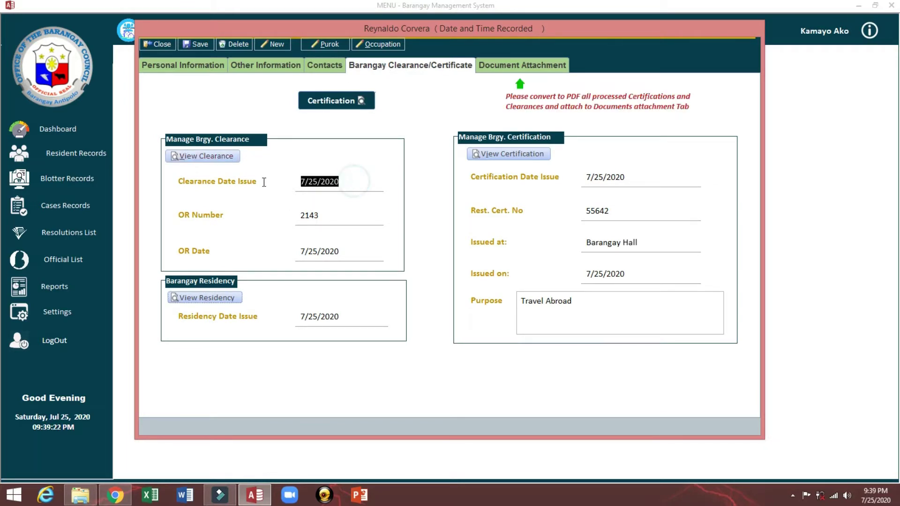
left_click_drag(328, 215, 250, 216)
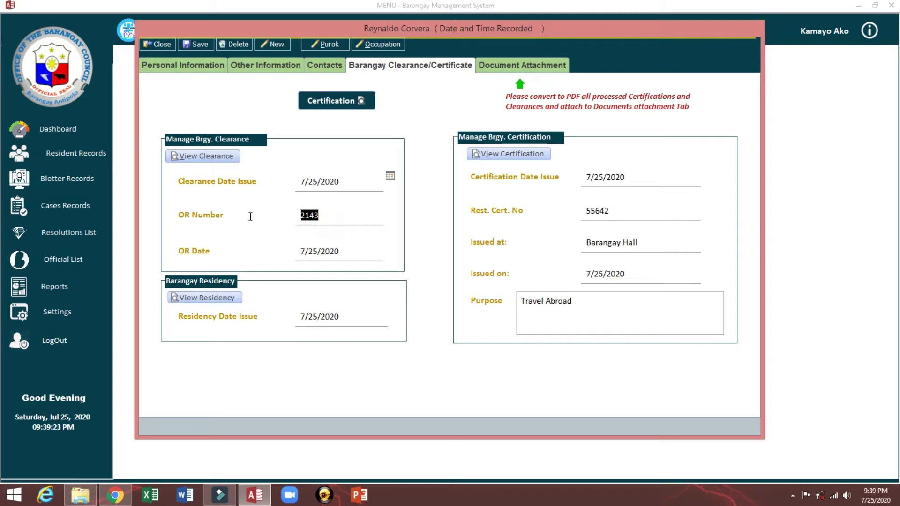
left_click(214, 159)
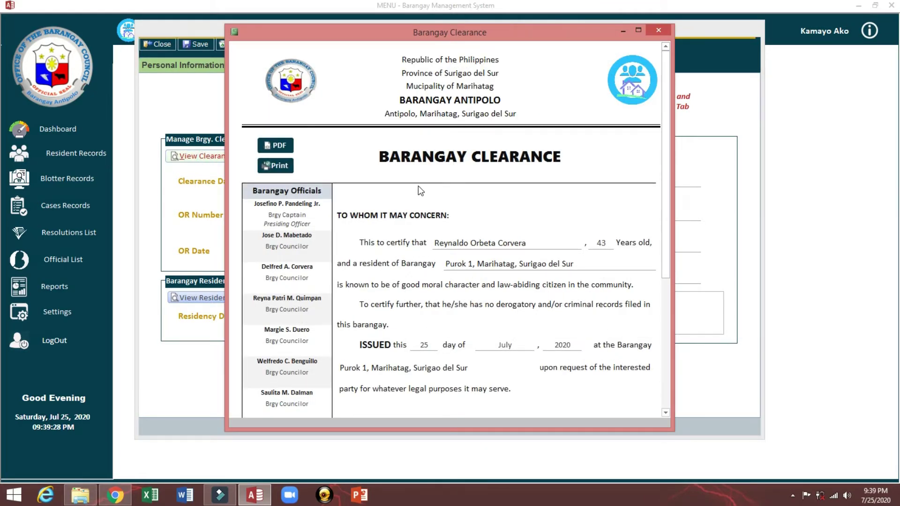
scroll(419, 186, "down", 2)
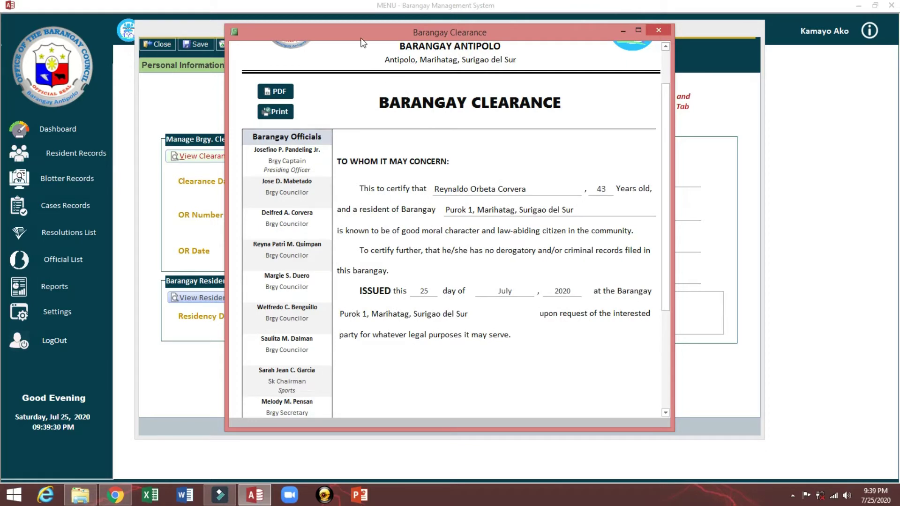
left_click_drag(363, 42, 558, 40)
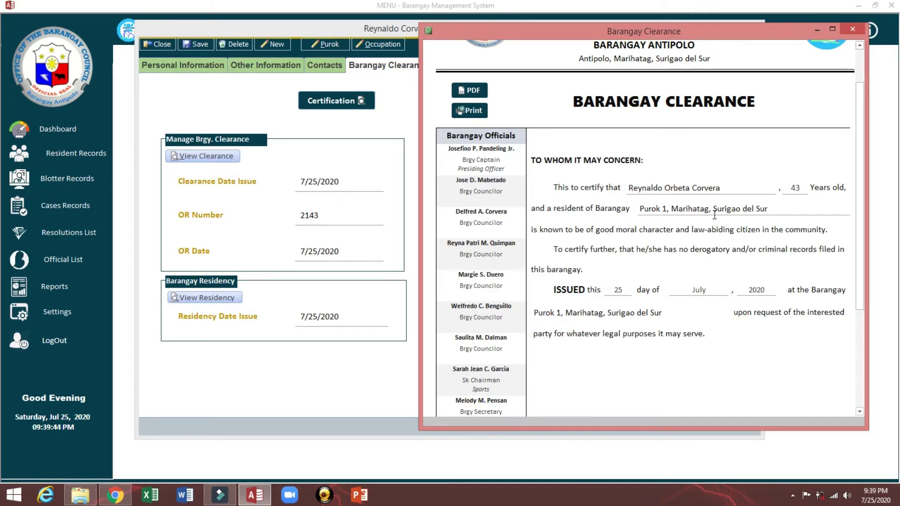
left_click(852, 28)
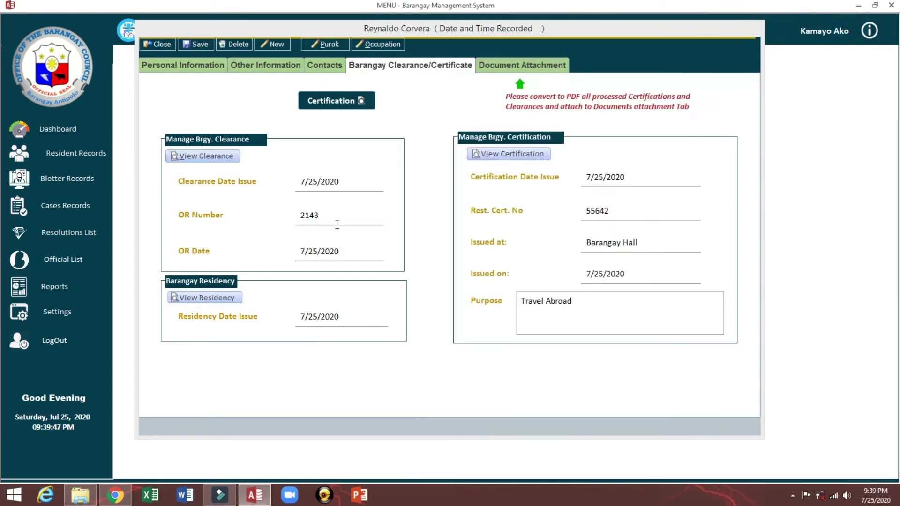
left_click(205, 300)
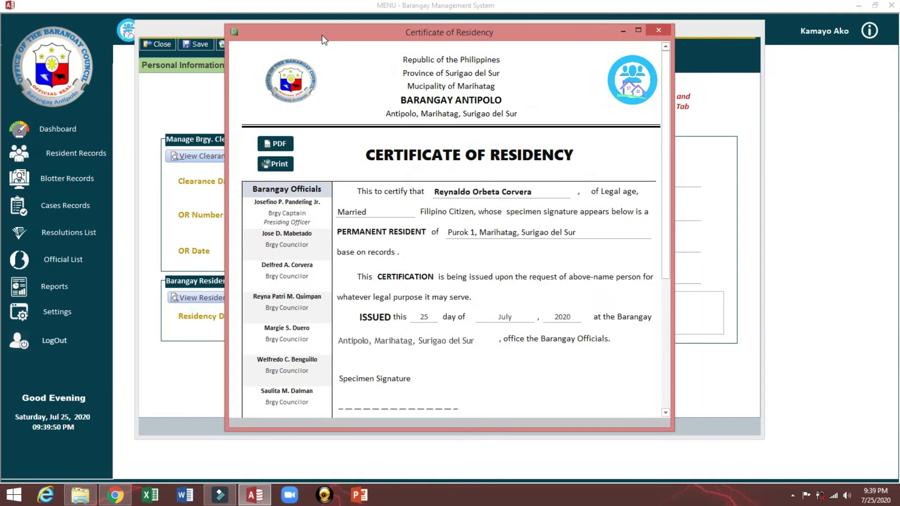
left_click_drag(323, 39, 514, 43)
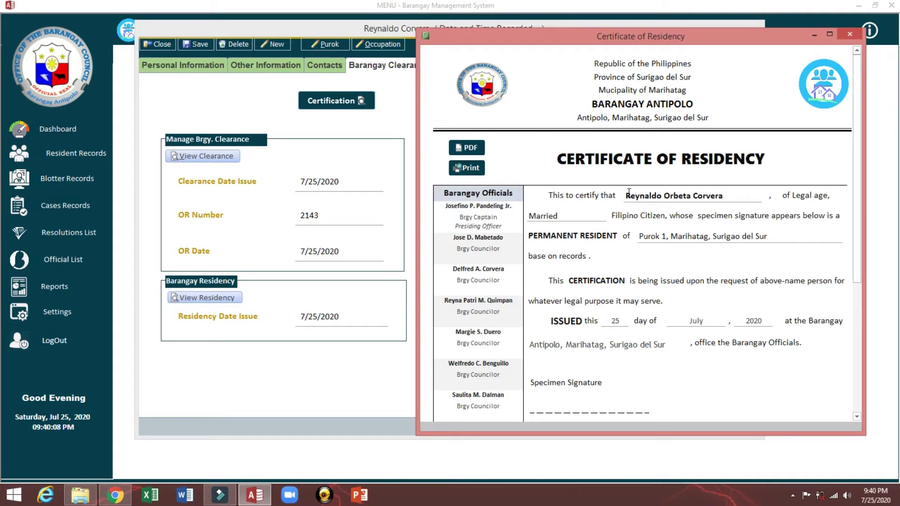
left_click(852, 35)
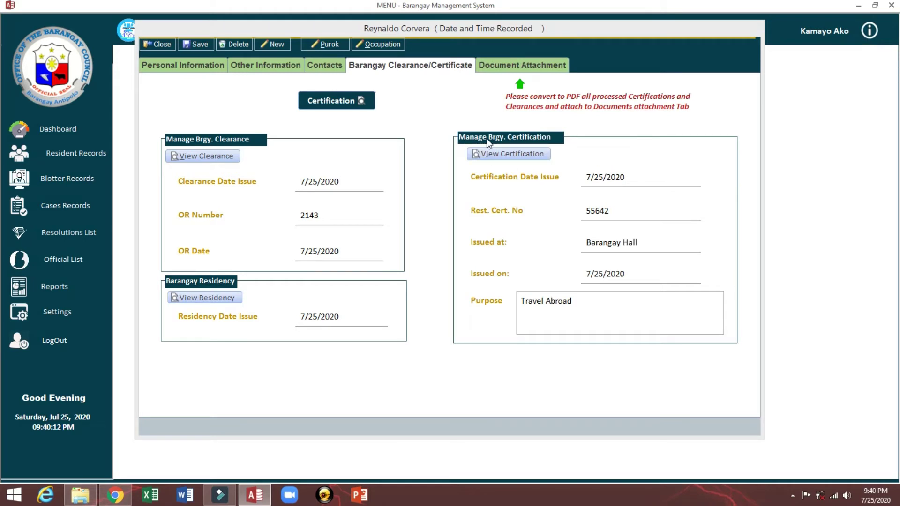
Check the certification date and certificate number 55642, then preview the Travel Abroad certification
left_click(634, 178)
left_click(628, 213)
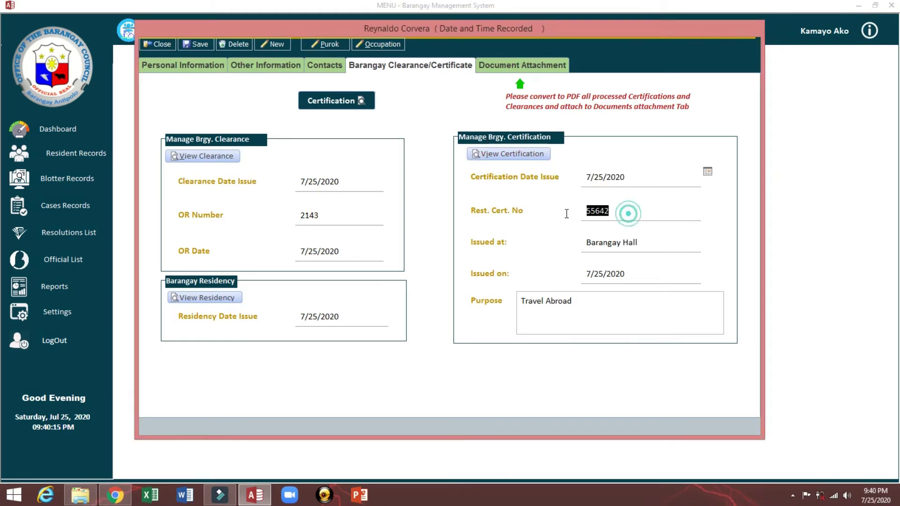
left_click(494, 156)
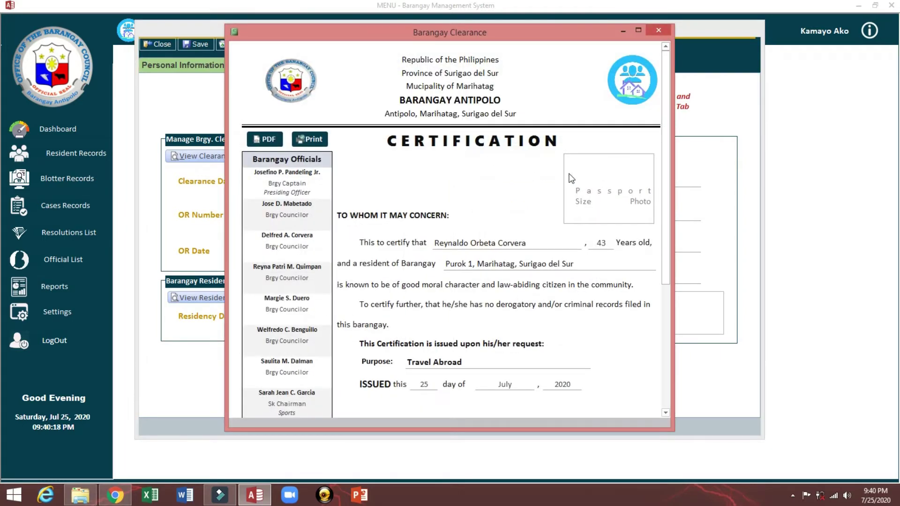
left_click_drag(669, 148, 669, 90)
Export the certification report as a PDF and return to the Access window
left_click(269, 141)
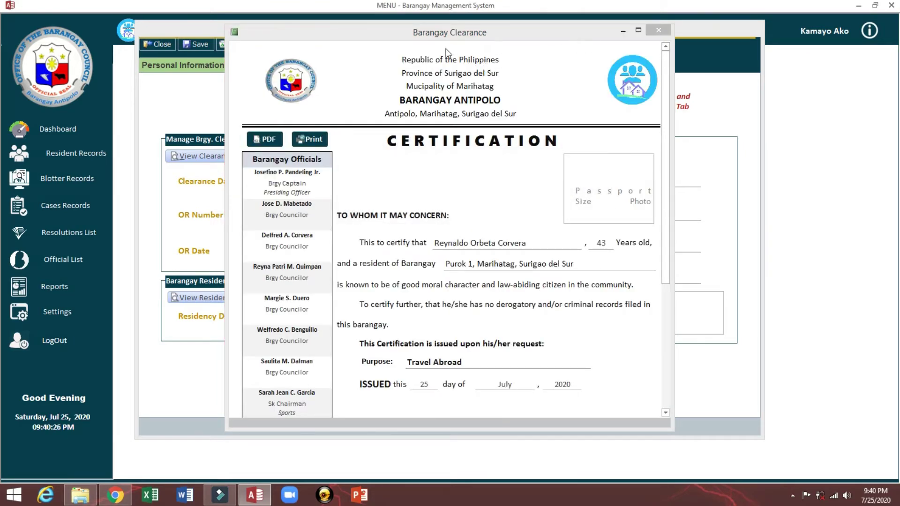
left_click(659, 31)
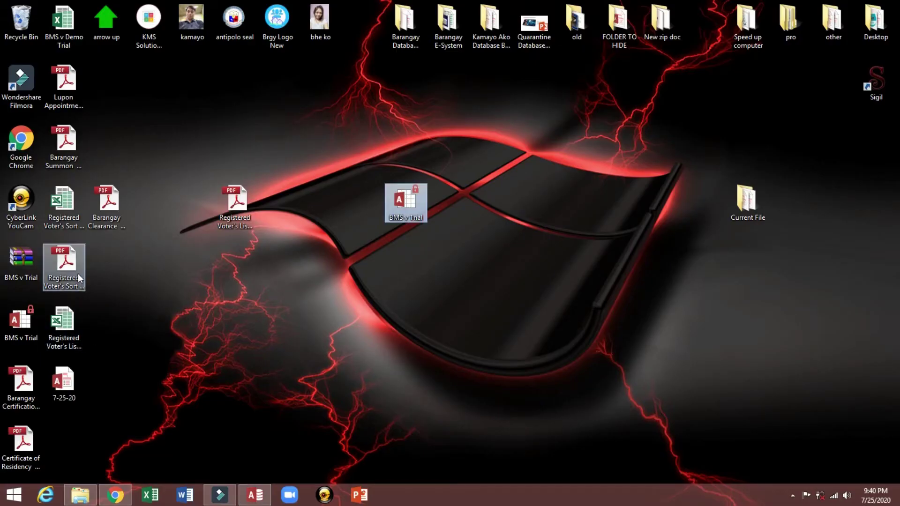
left_click_drag(78, 278, 171, 157)
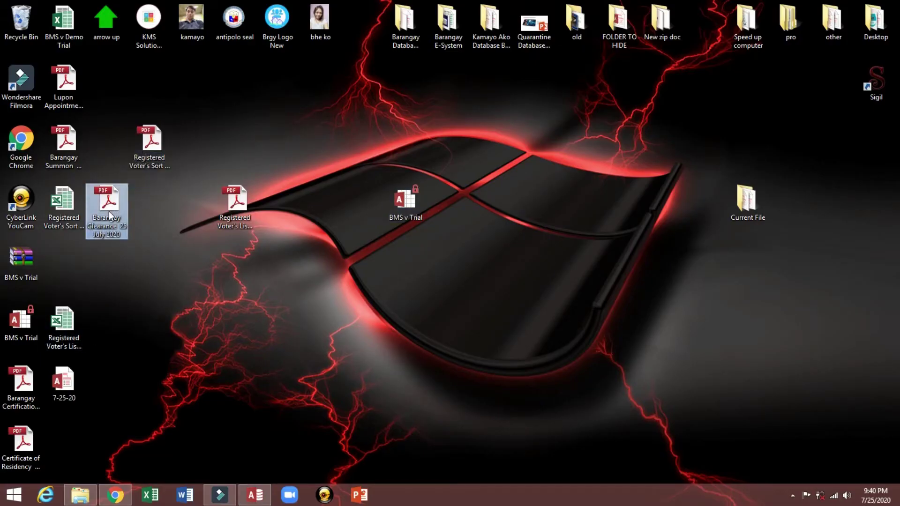
left_click(249, 496)
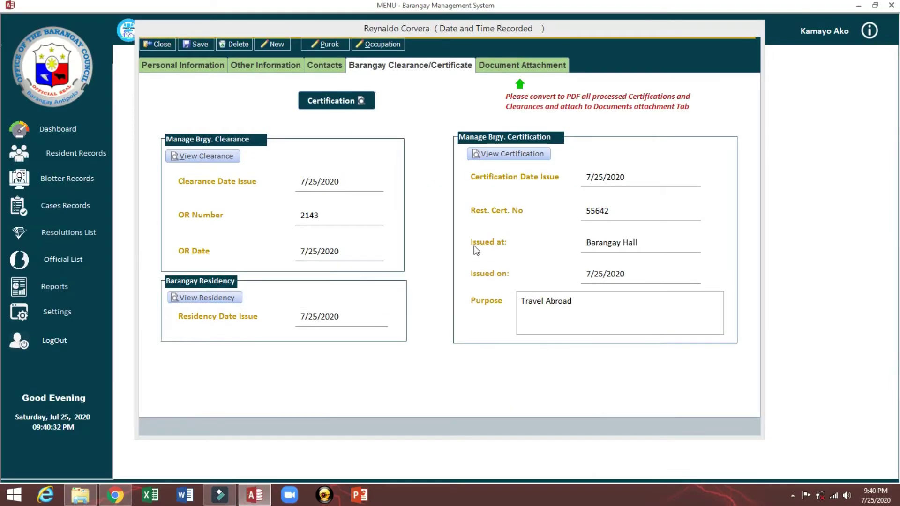
Add a new attachment row using the Certificate of Residency 25 July 2020 PDF from the Desktop
left_click(498, 65)
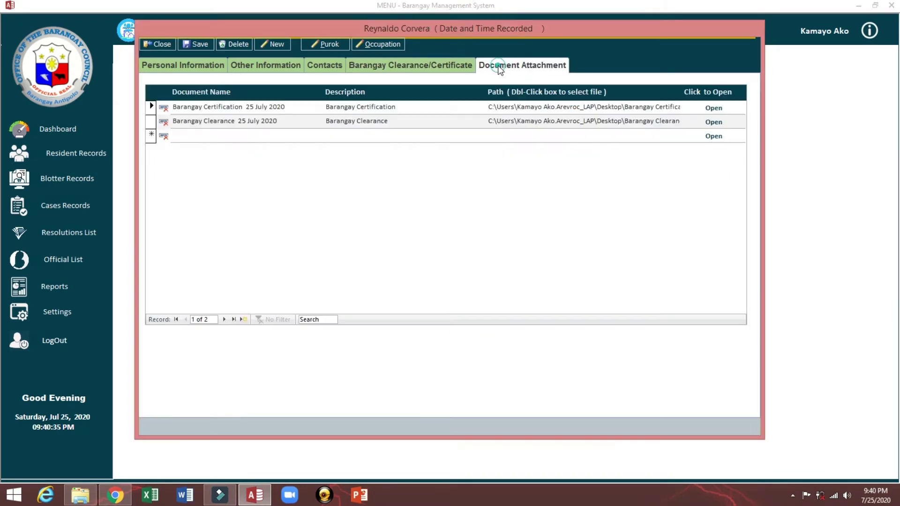
double_click(522, 138)
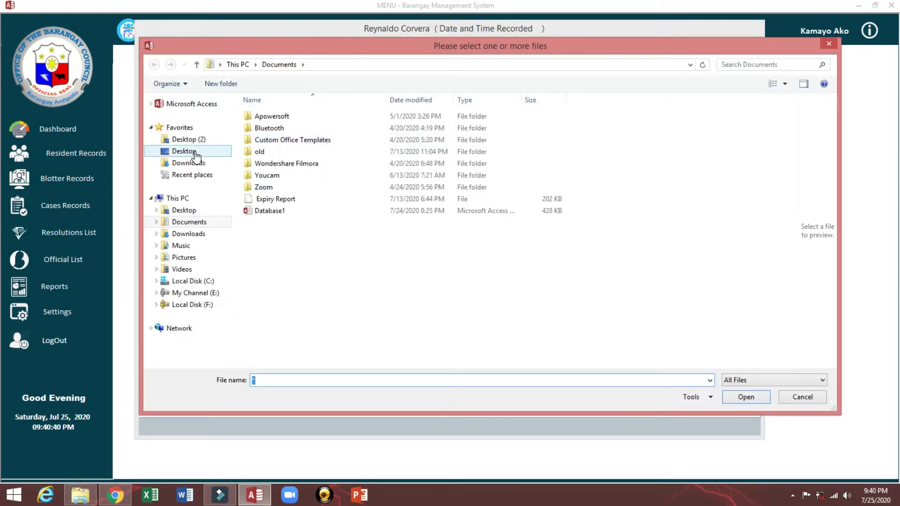
left_click(183, 151)
scroll(797, 216, "down", 3)
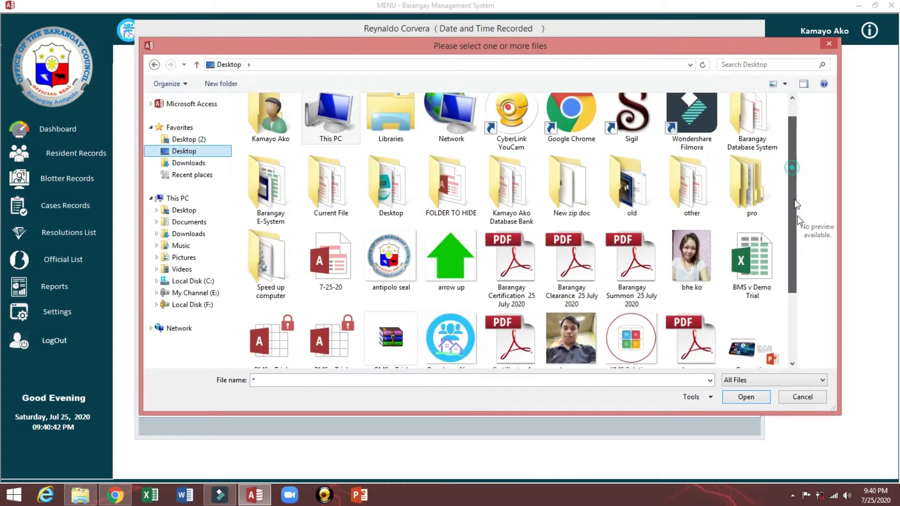
left_click(518, 259)
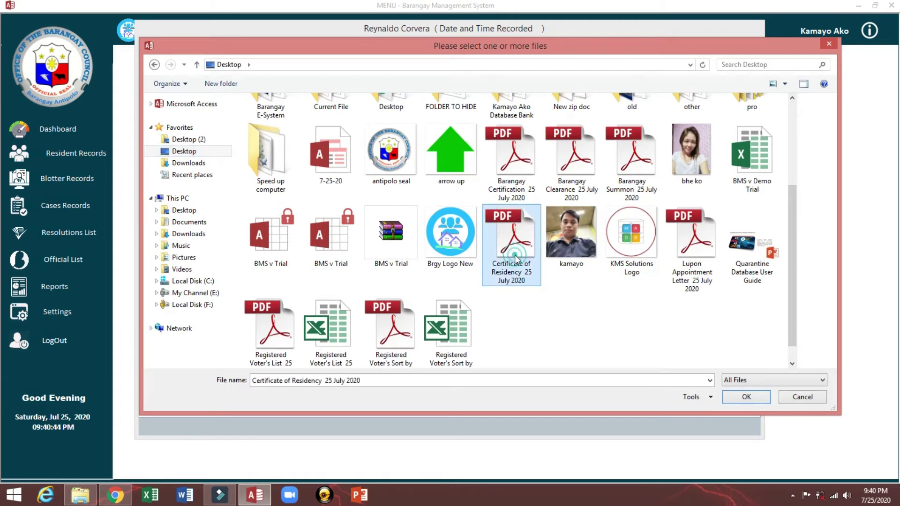
double_click(378, 382)
right_click(269, 382)
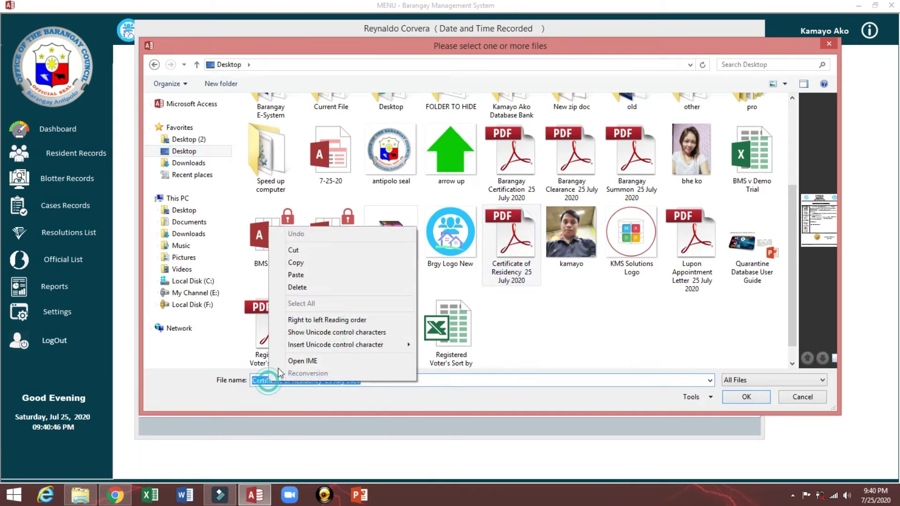
left_click(295, 262)
left_click(768, 397)
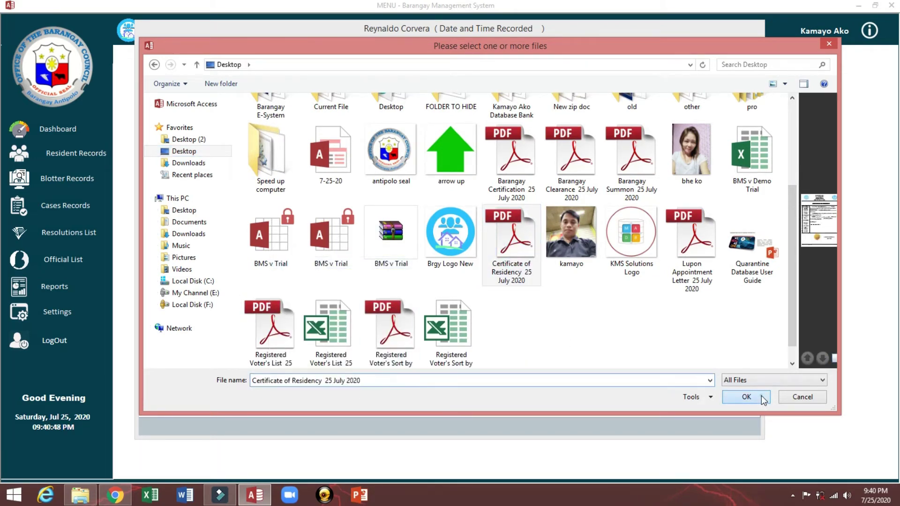
Fill in the attachment's document name and the description 'Certificate of Residency', then save it
left_click(215, 140)
key("ctrl+v")
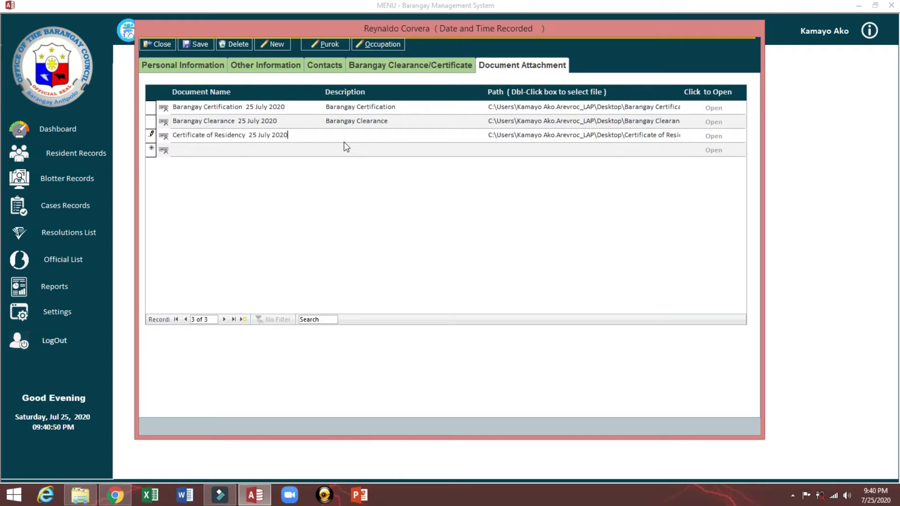
left_click(352, 137)
key("ctrl+v")
left_click_drag(402, 135, 464, 134)
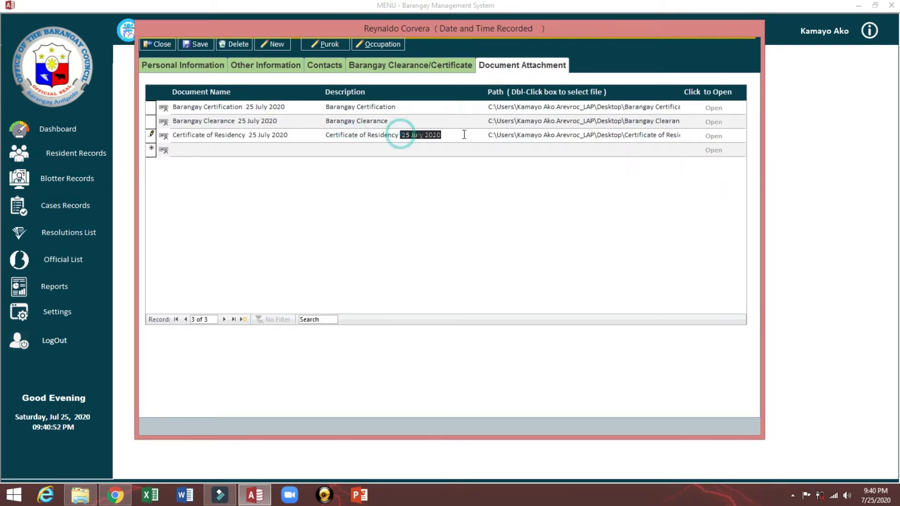
key("BackSpace")
left_click(197, 46)
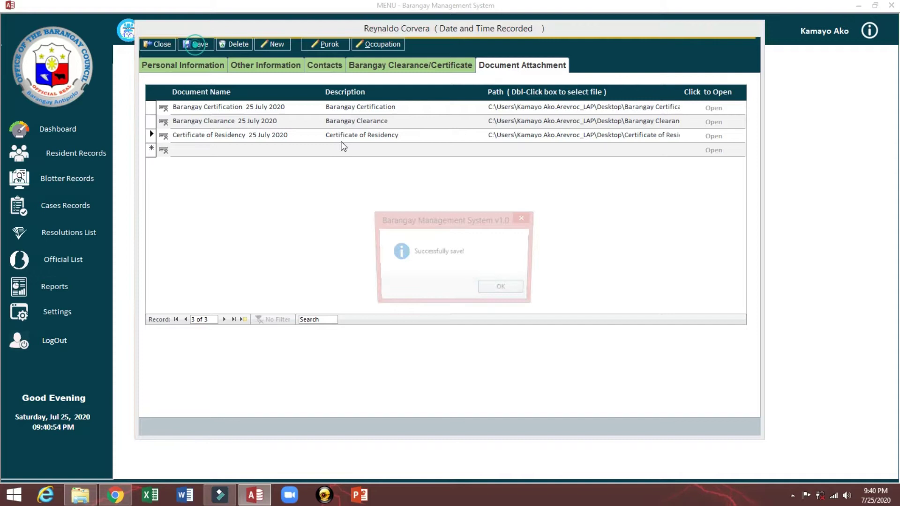
left_click(492, 289)
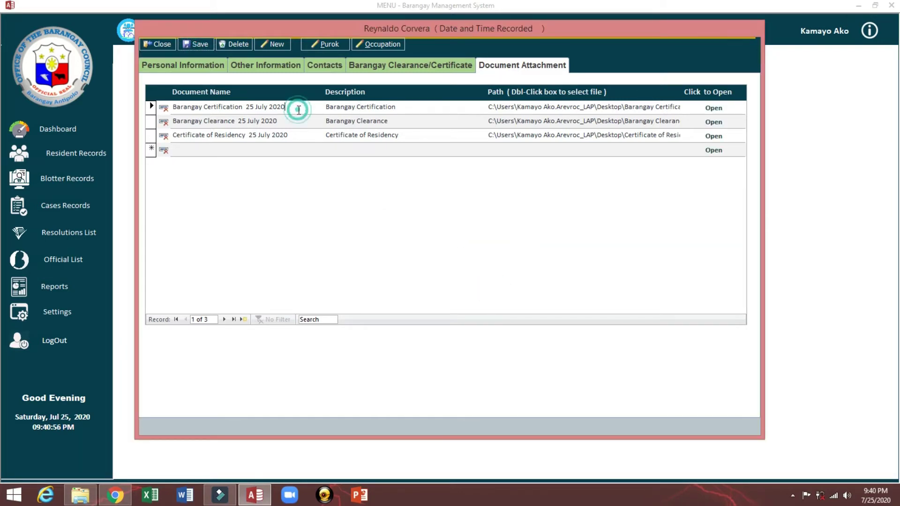
View the Certificate of Residency PDF, then delete that attachment row
left_click(642, 150)
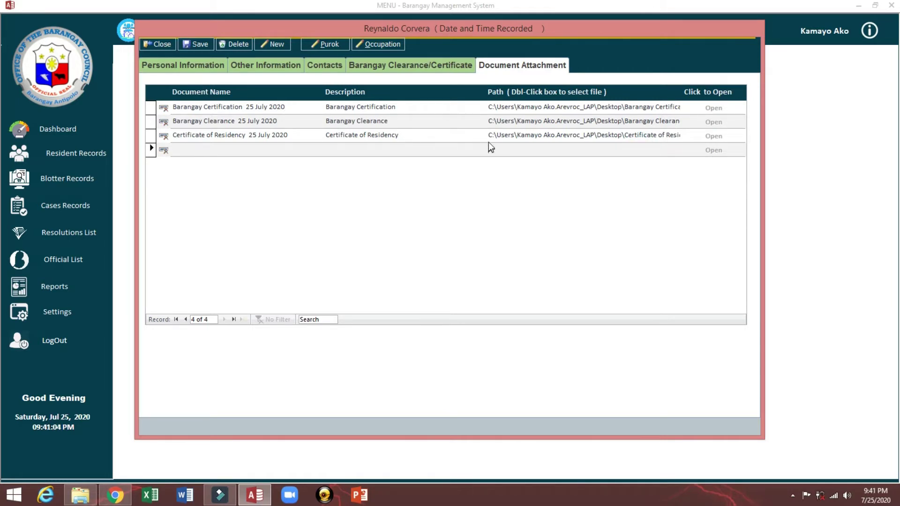
left_click(432, 137)
left_click(713, 137)
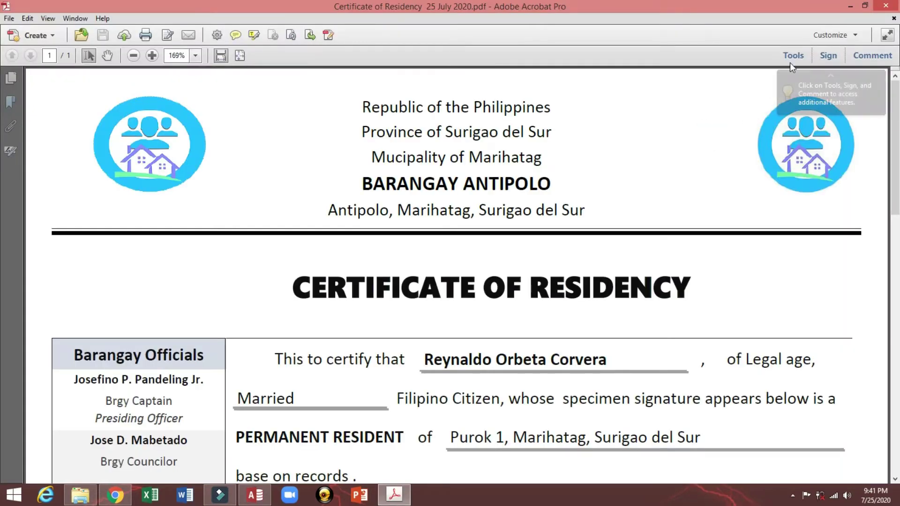
left_click(889, 5)
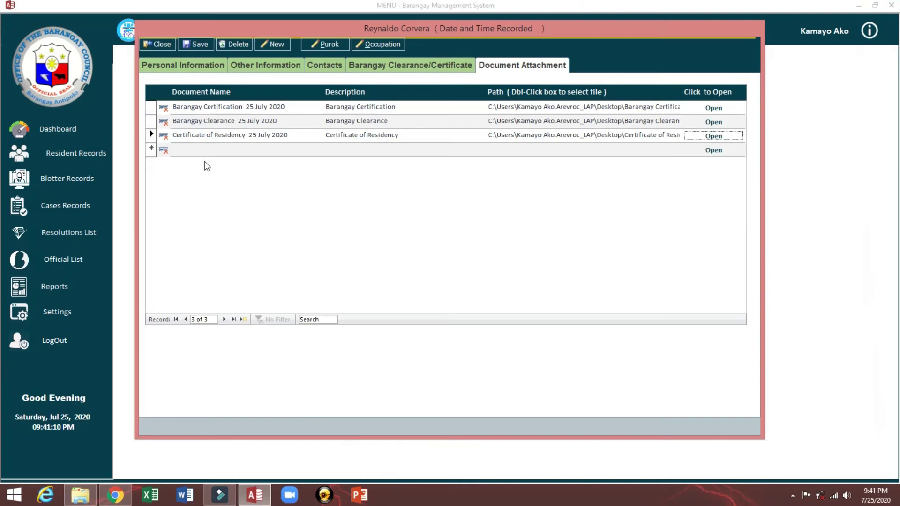
left_click(164, 137)
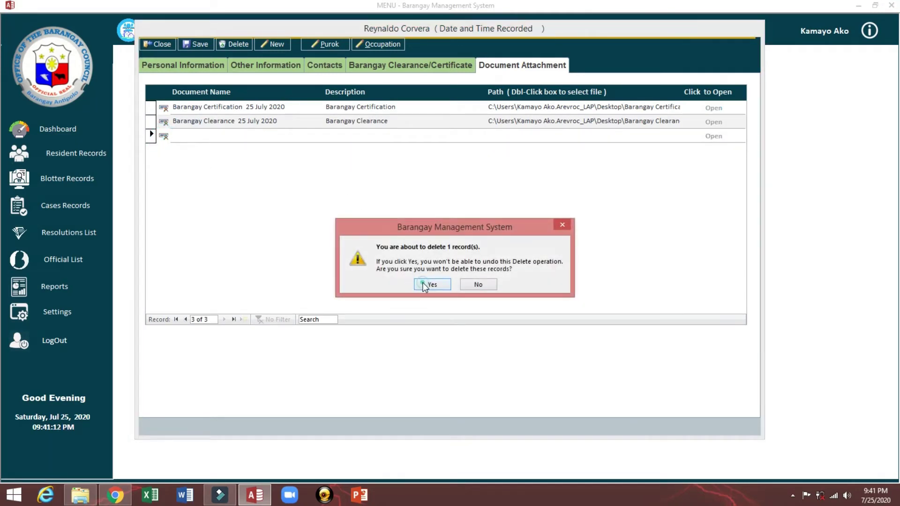
left_click(428, 284)
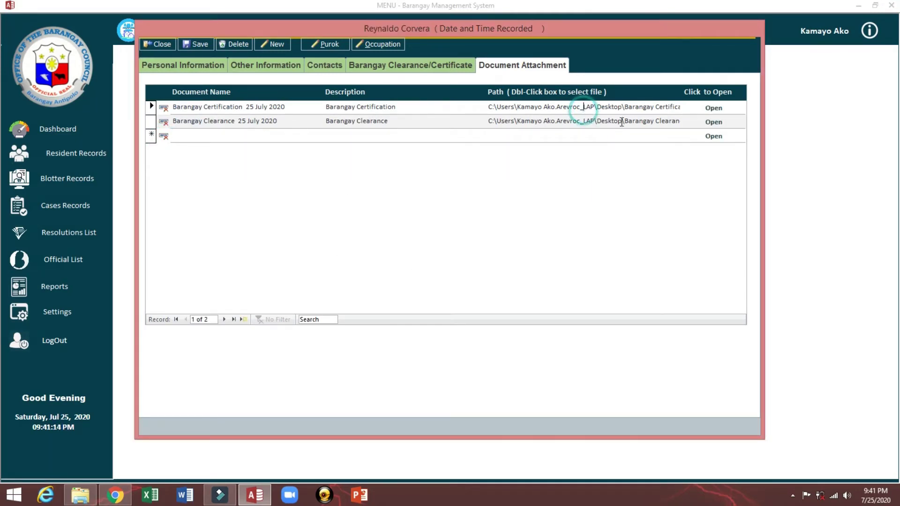
View the Barangay Clearance and Barangay Certification PDFs in Acrobat and close them
left_click(713, 122)
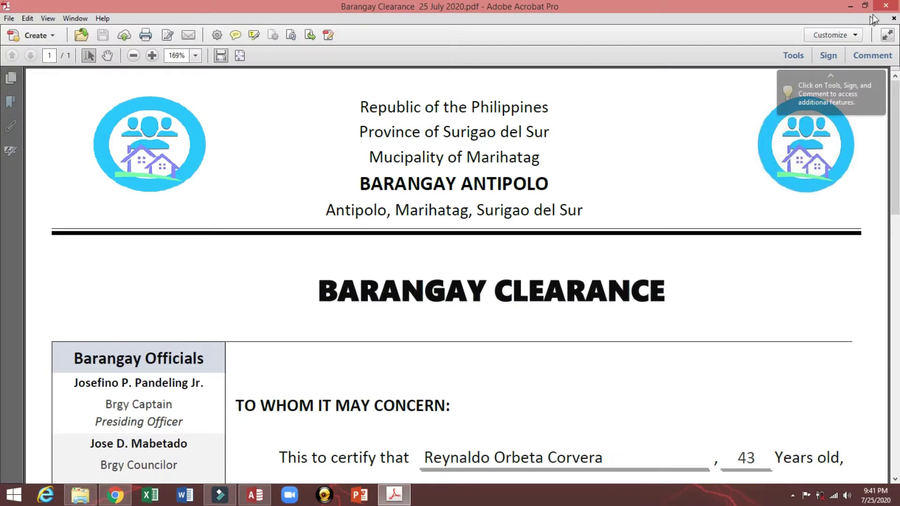
left_click(886, 7)
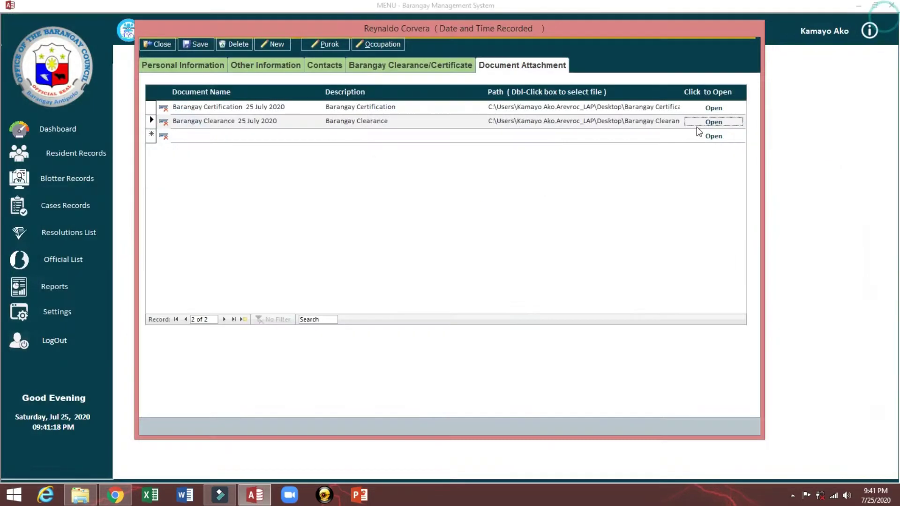
left_click(706, 108)
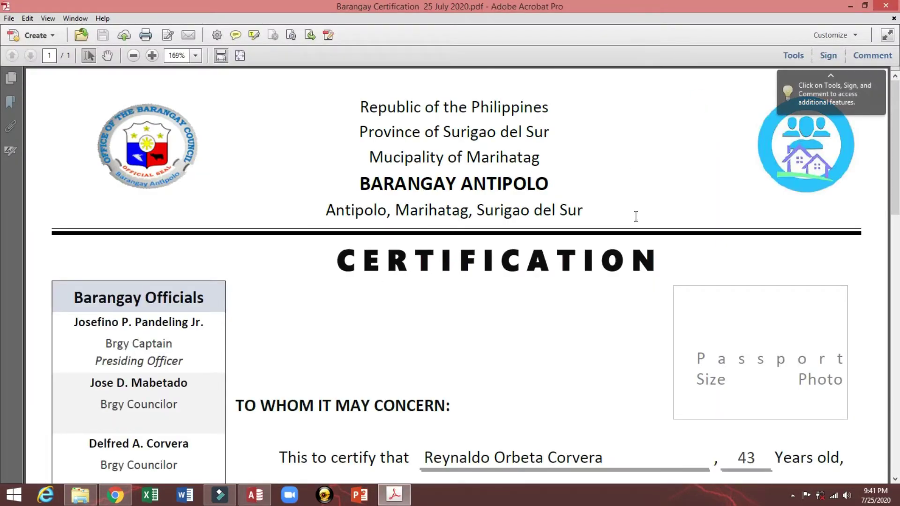
left_click(886, 6)
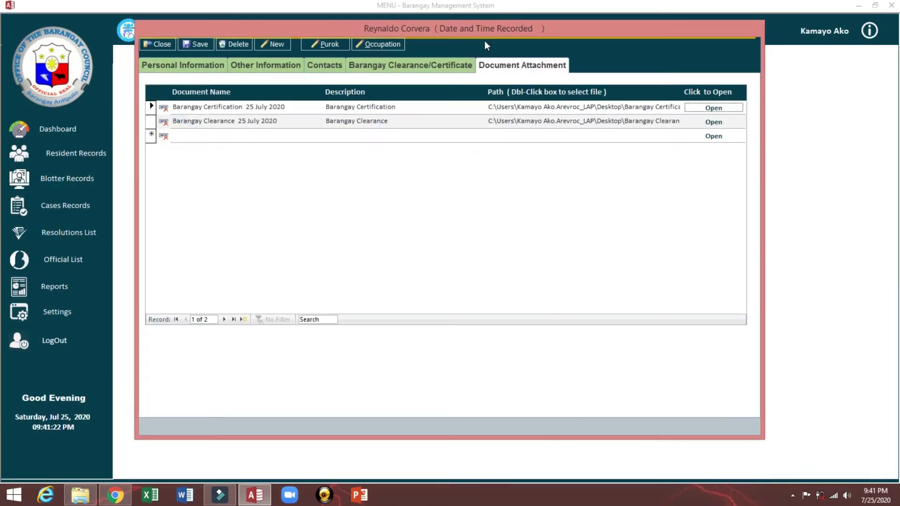
left_click(408, 65)
Close the resident's record and switch to the Blotter Records list
left_click(319, 66)
left_click(297, 68)
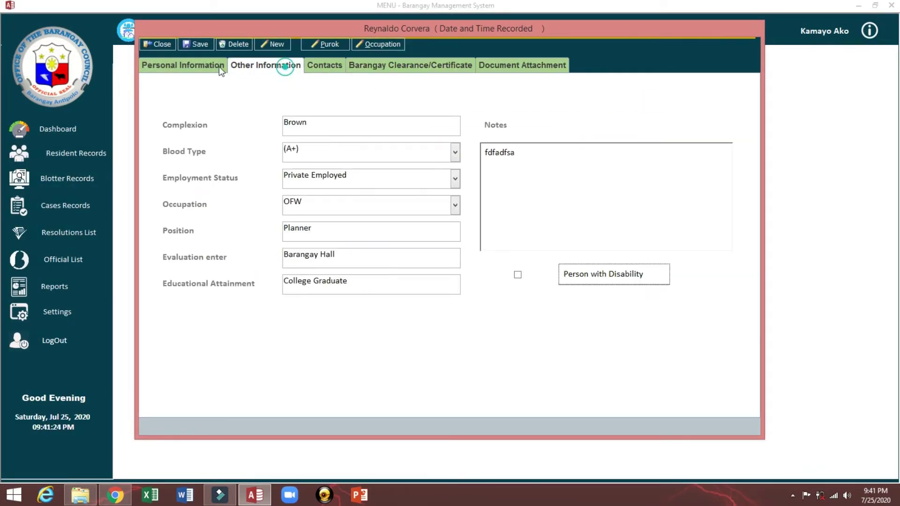
left_click(187, 65)
left_click(159, 44)
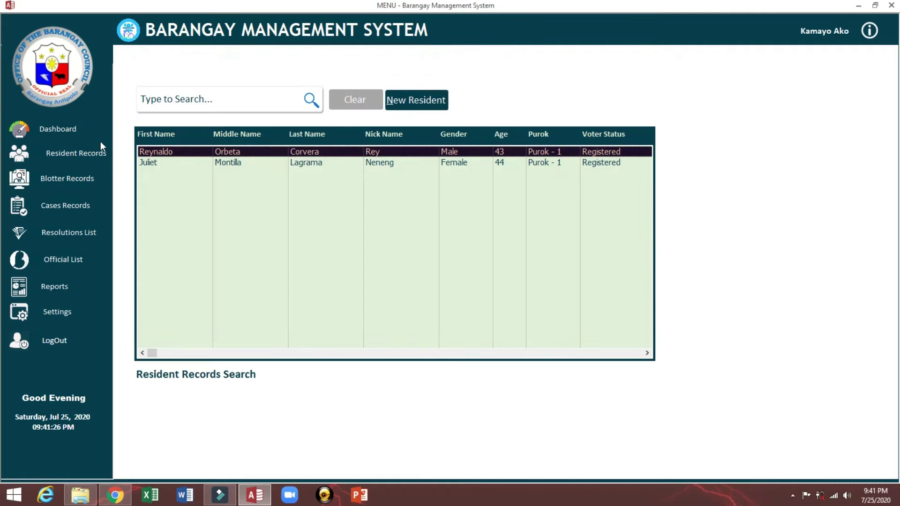
left_click(57, 180)
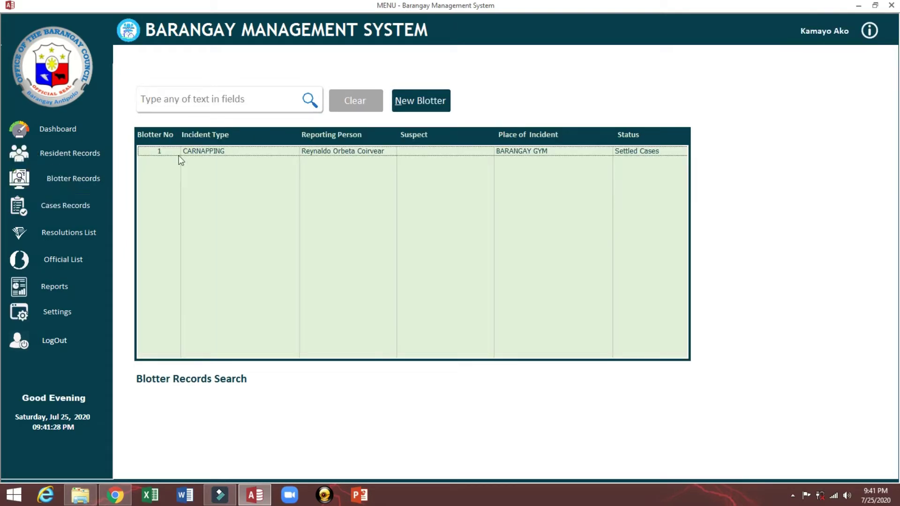
Look through a blank New Blotter form's sections, then close it
left_click(413, 101)
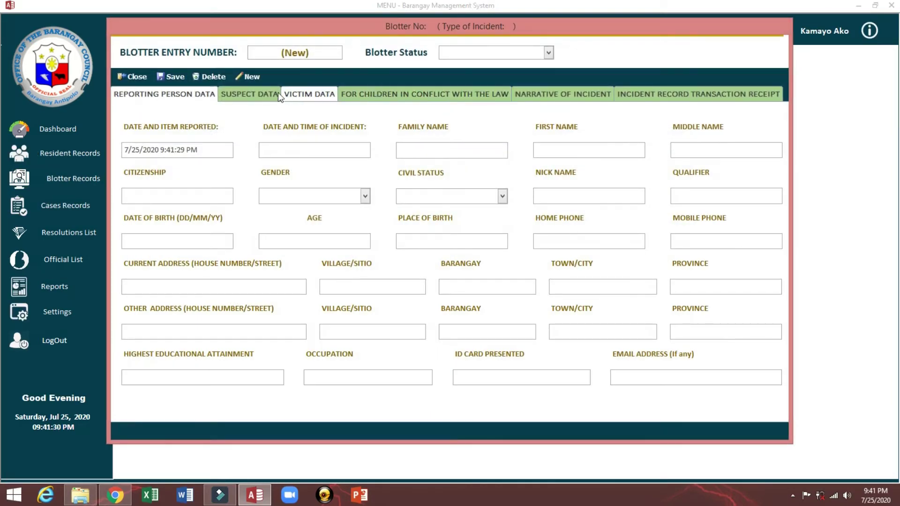
left_click(277, 94)
left_click(381, 93)
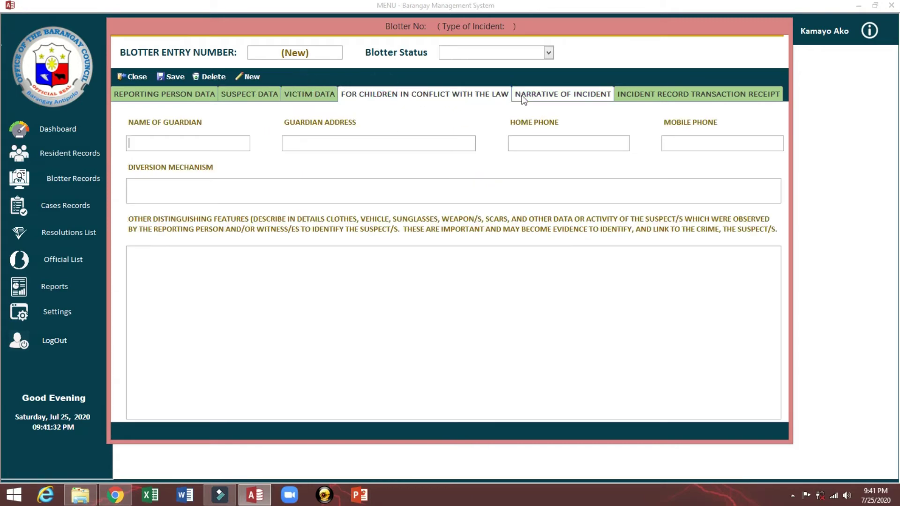
left_click(522, 95)
left_click(172, 93)
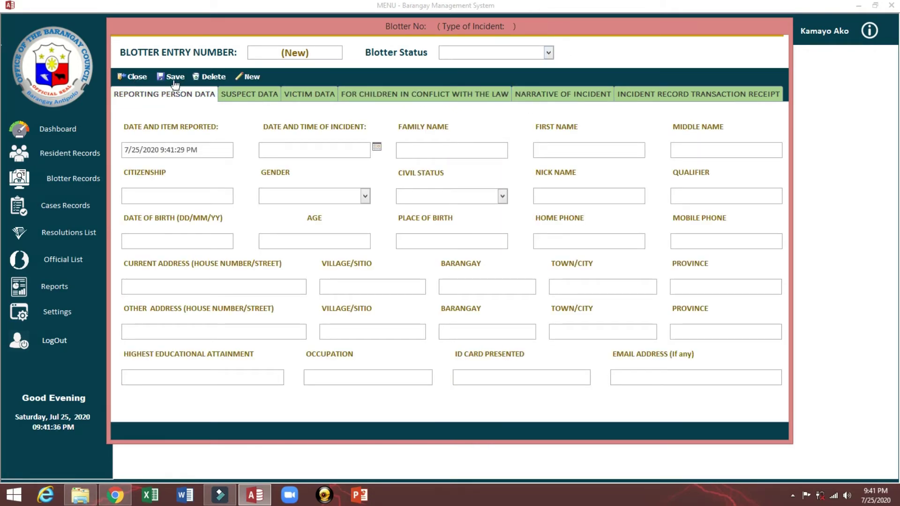
left_click(136, 77)
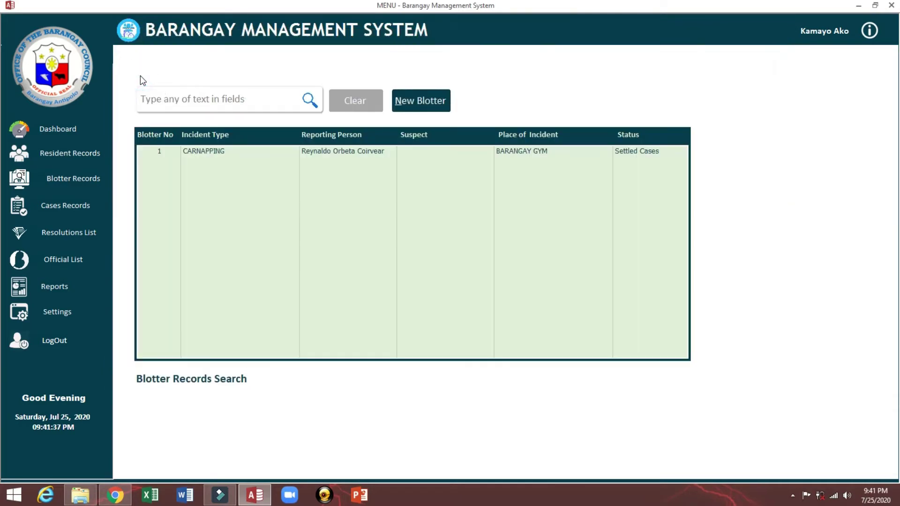
Open the CARNAPPING blotter entry and review the reporting person's date, name and address fields
double_click(211, 151)
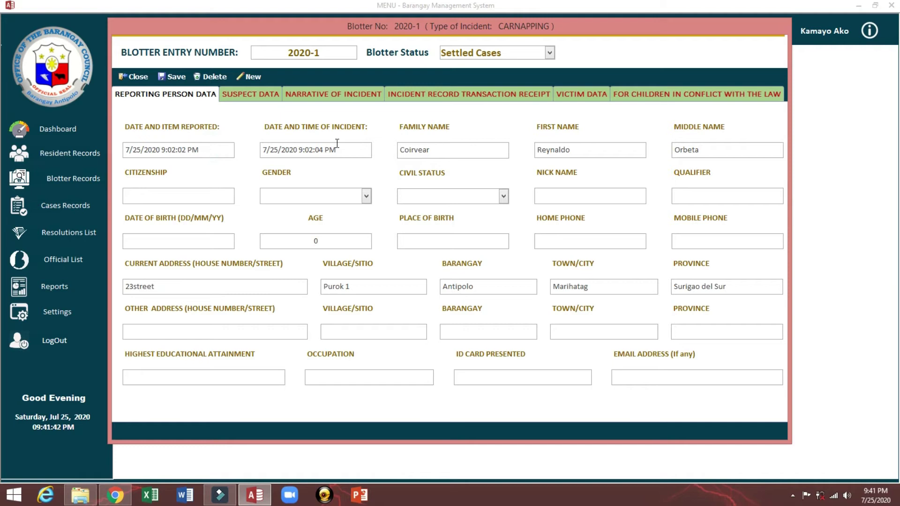
left_click_drag(337, 150, 267, 150)
left_click(443, 150)
double_click(444, 149)
left_click(597, 149)
double_click(185, 286)
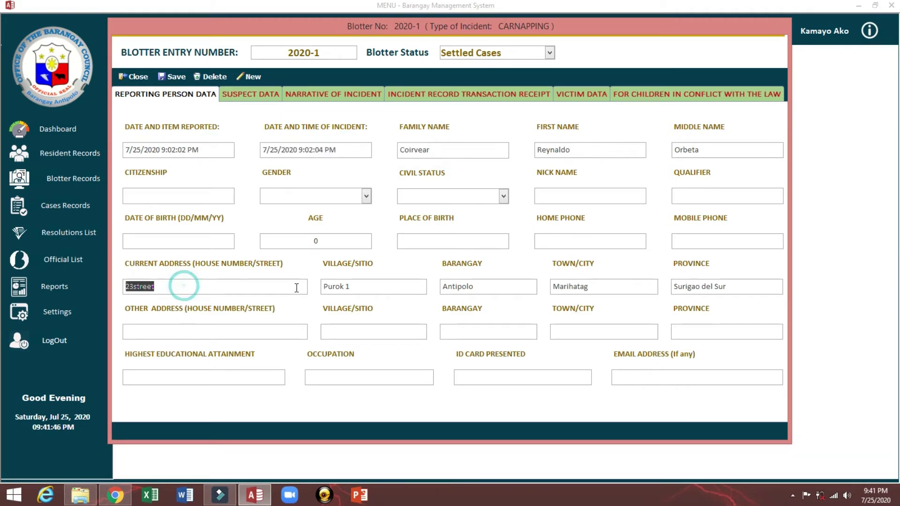
double_click(366, 287)
left_click(499, 290)
double_click(499, 291)
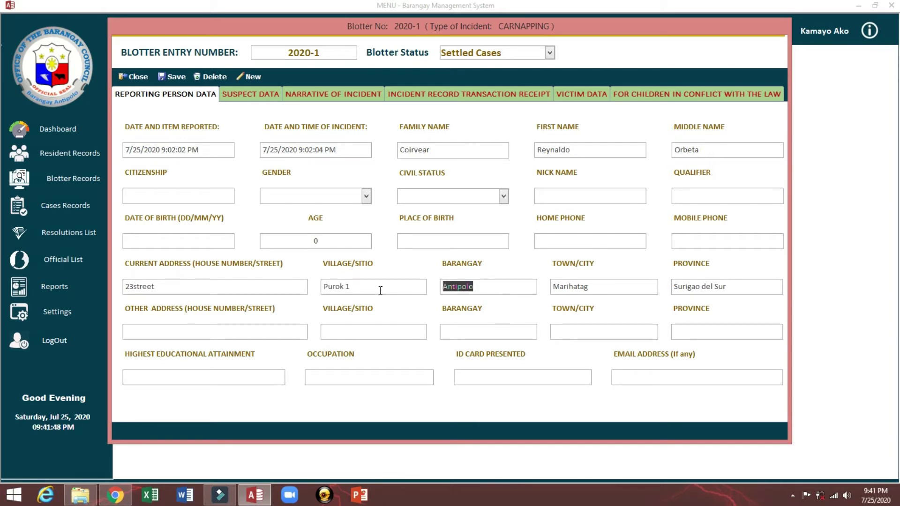
left_click(373, 287)
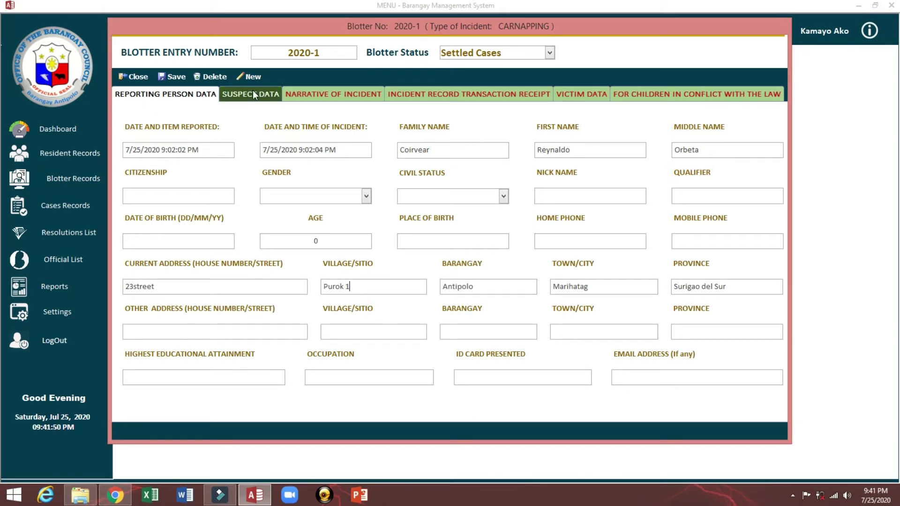
Review the entry's narrative, incident type CARNAPPING, place BARANGAY GYM and transaction receipt
left_click(426, 96)
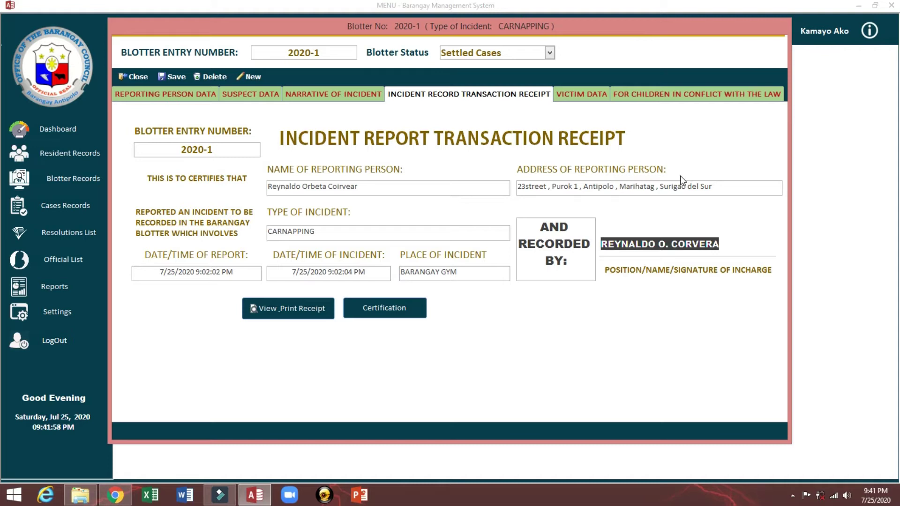
left_click(342, 94)
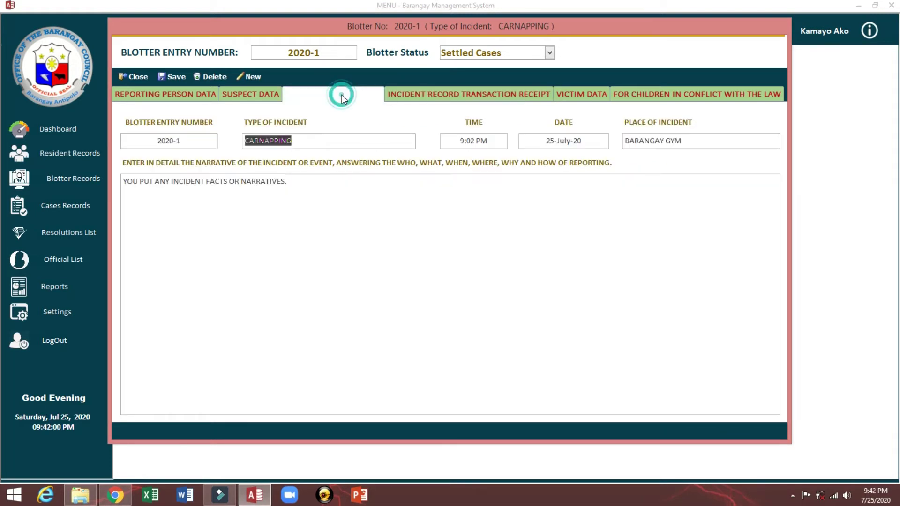
double_click(322, 141)
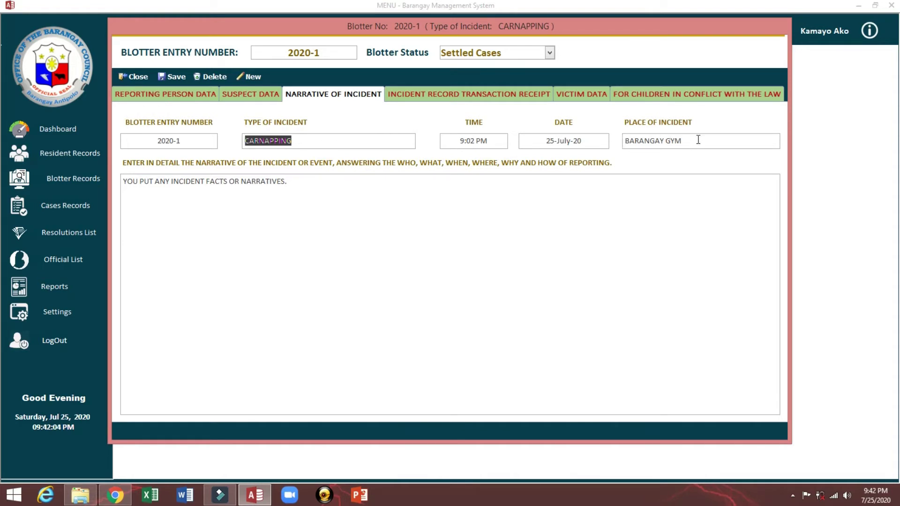
left_click(562, 143)
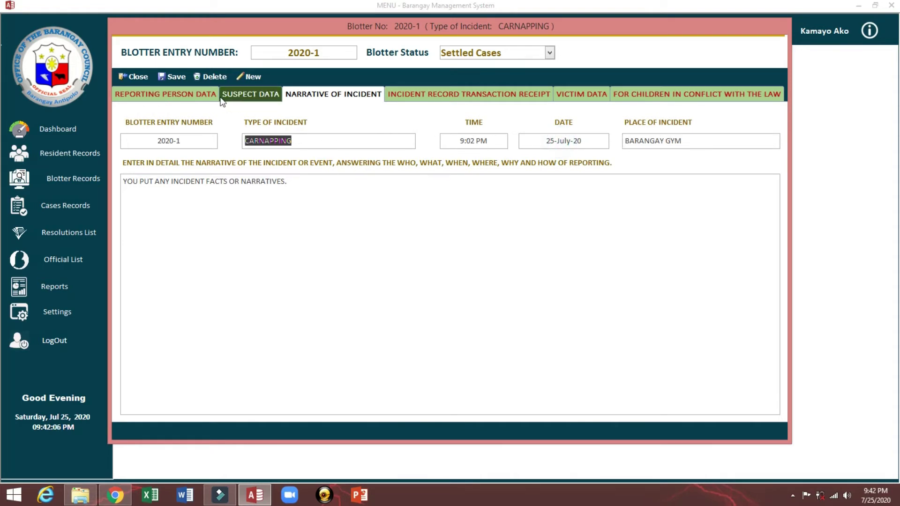
left_click(170, 95)
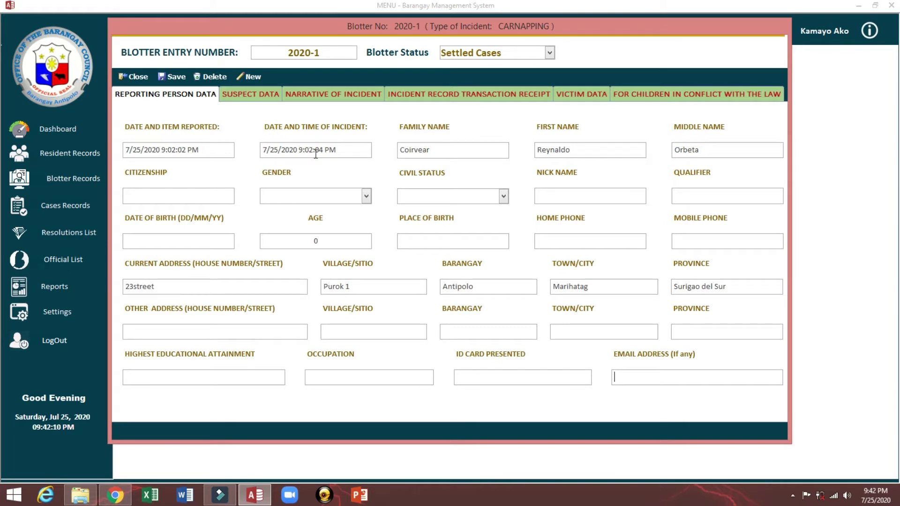
left_click_drag(337, 152, 258, 151)
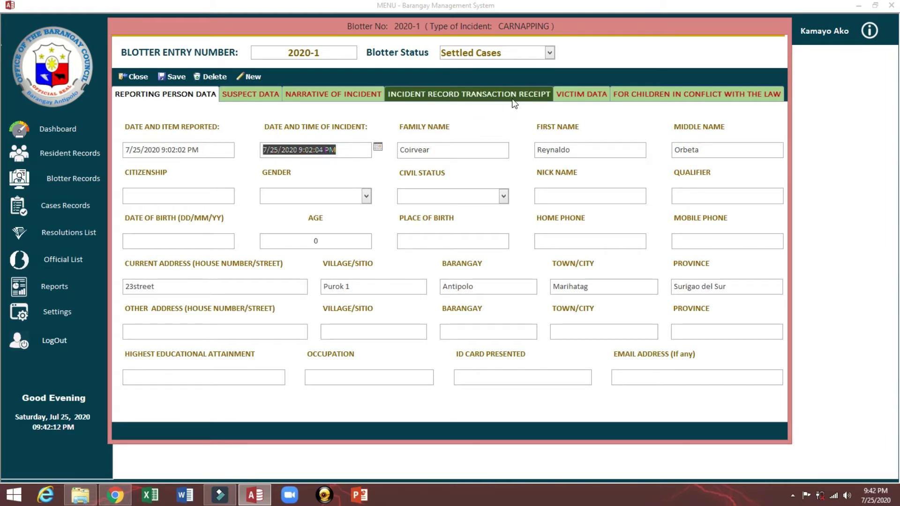
left_click(441, 95)
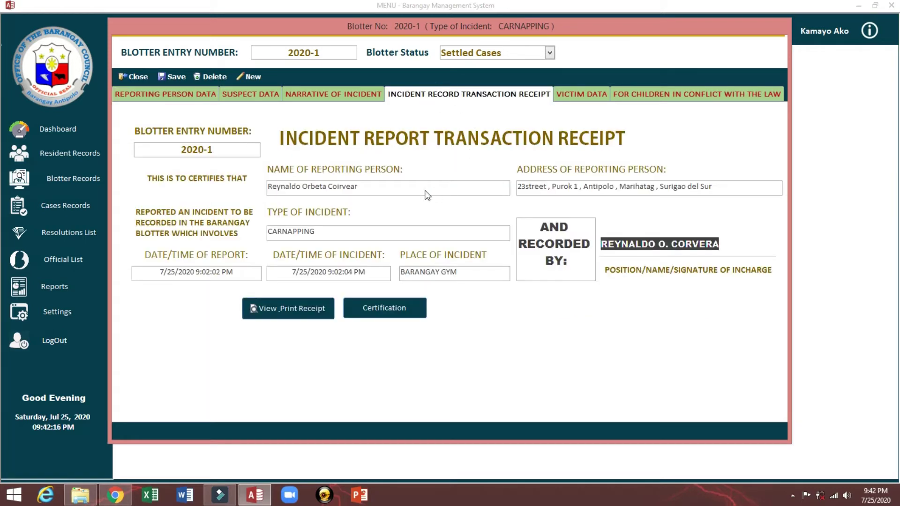
left_click(334, 89)
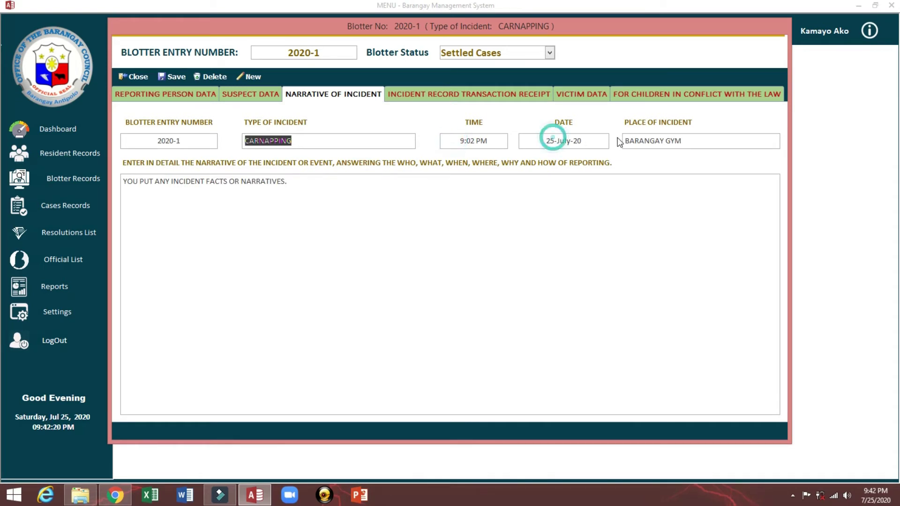
left_click(704, 143)
left_click(511, 94)
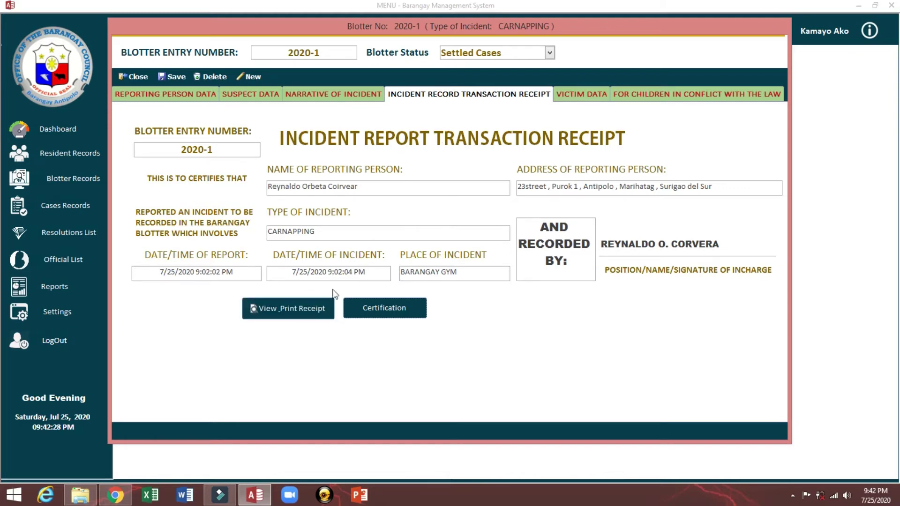
Preview the Incident Report Transaction Receipt, export it to PDF, and close the preview
left_click(329, 307)
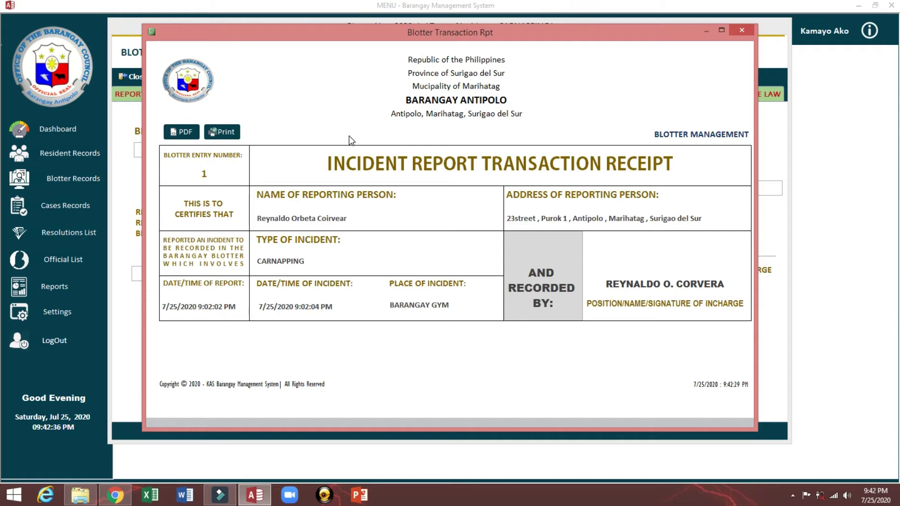
left_click(177, 133)
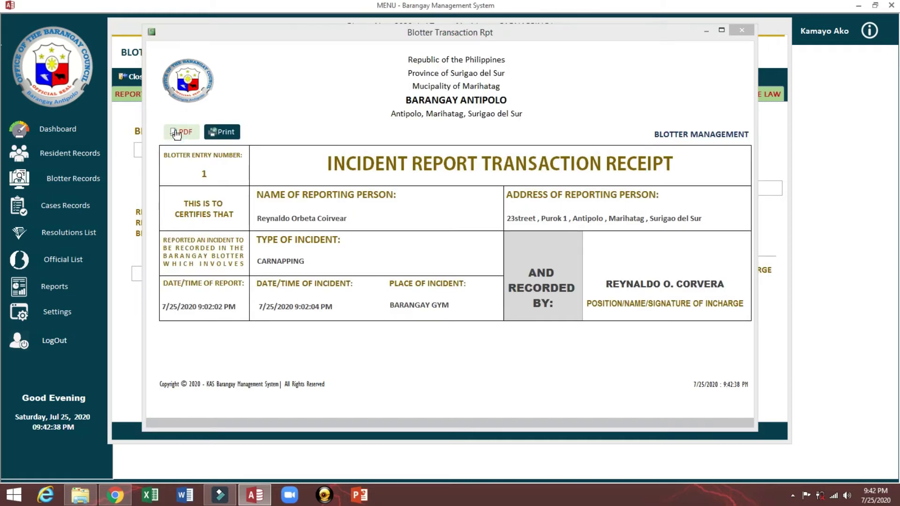
left_click(741, 31)
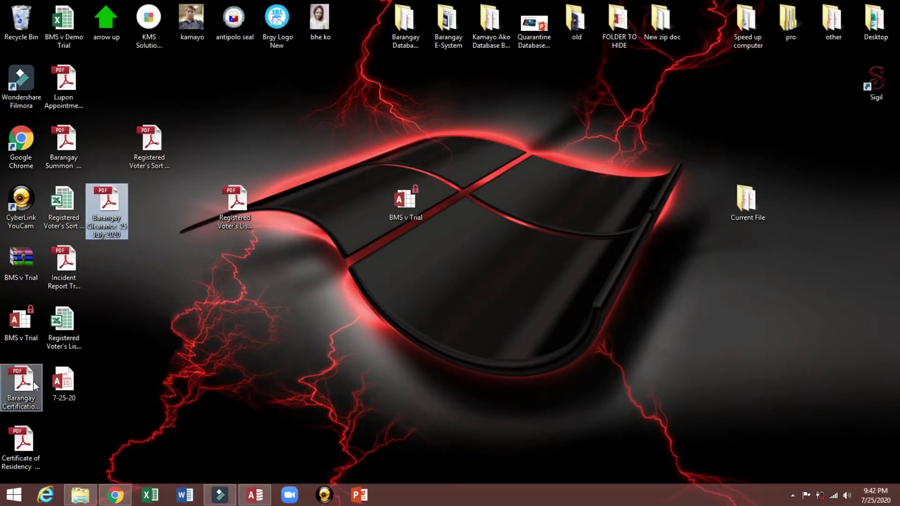
Move the desktop PDFs aside and open the Incident Report Transaction Receipt PDF in Acrobat
left_click_drag(21, 443, 134, 345)
left_click_drag(63, 264, 336, 99)
double_click(324, 87)
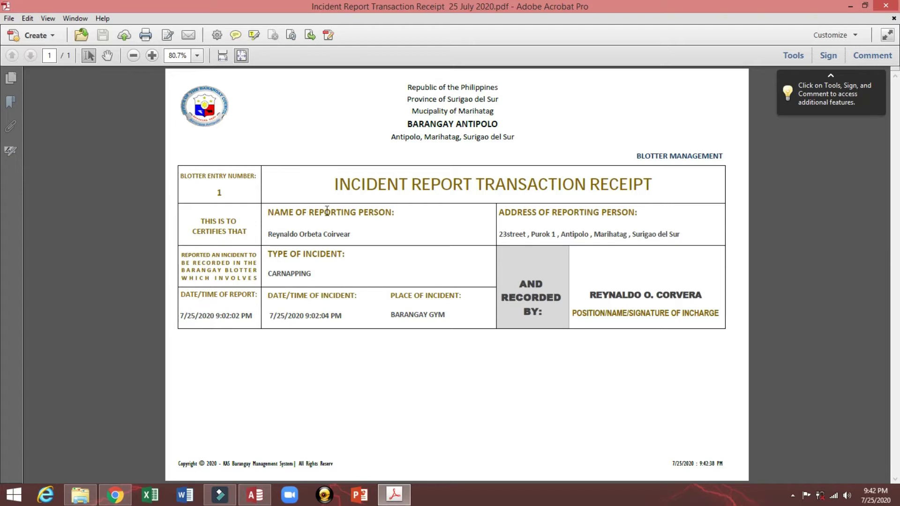
Select the reporting person heading and the receipt title, then close Acrobat
left_click_drag(395, 213, 247, 206)
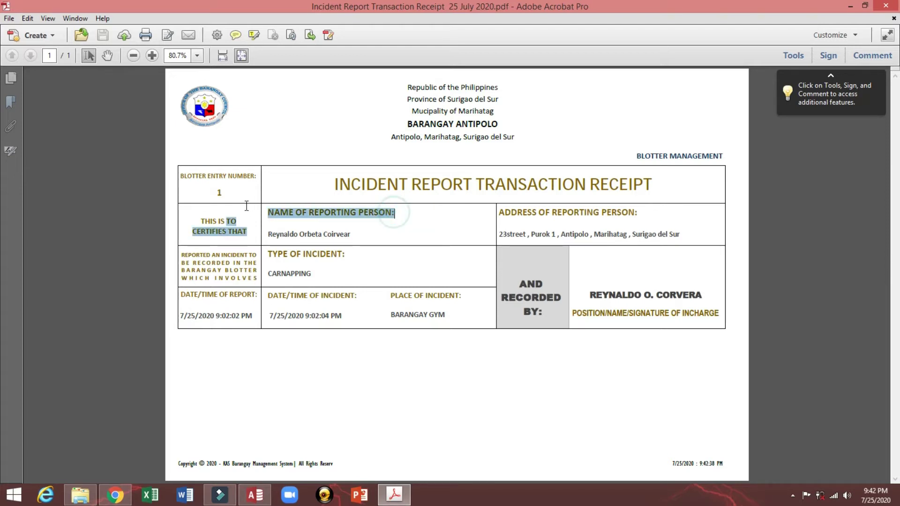
left_click(296, 230)
left_click_drag(331, 186, 643, 184)
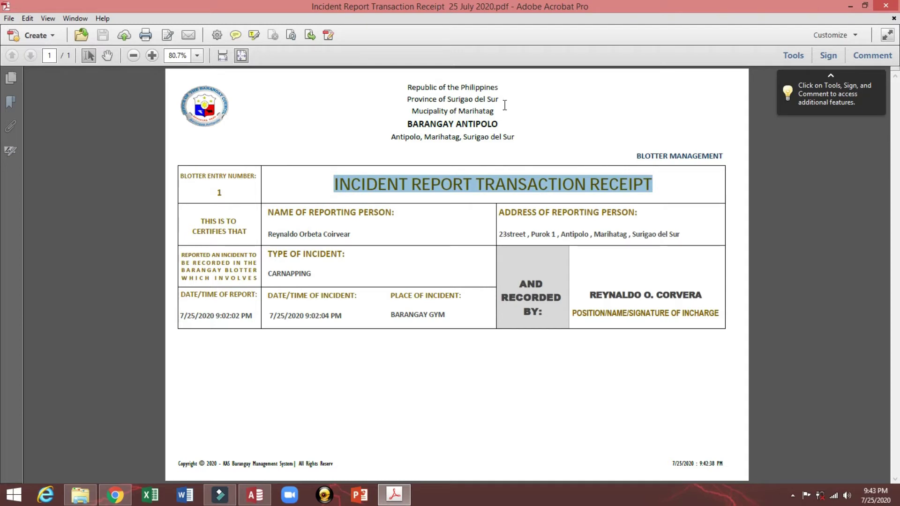
key("Right")
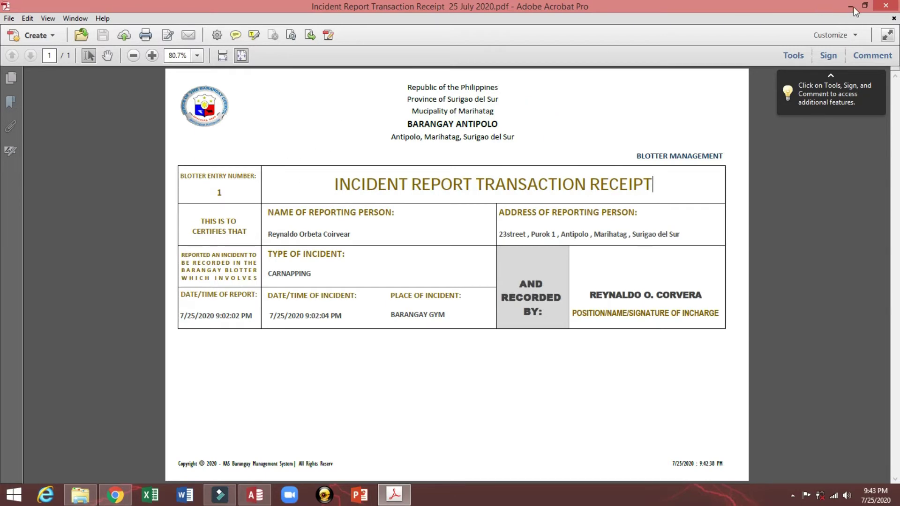
left_click(886, 6)
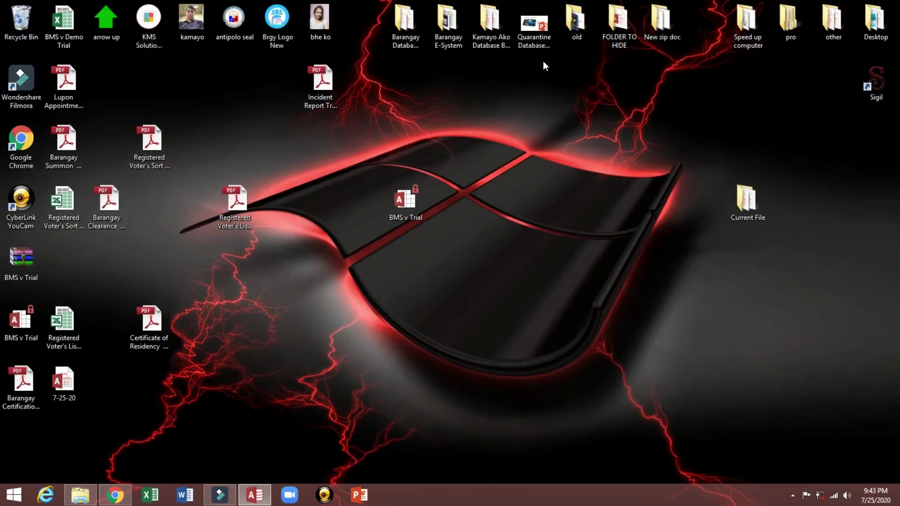
Browse the blotter's Victim Data, Children in Conflict, Receipt and Narrative sections, then close it for the dashboard
left_click(254, 496)
left_click(583, 94)
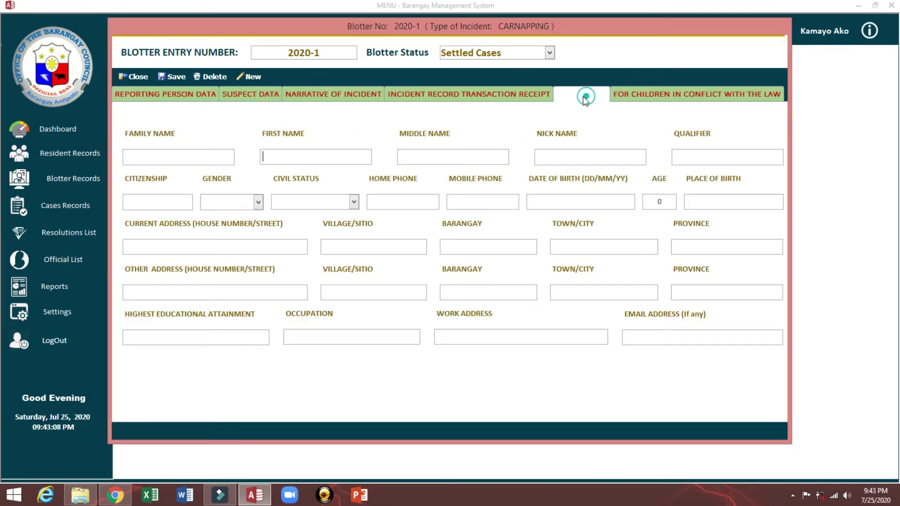
left_click(661, 90)
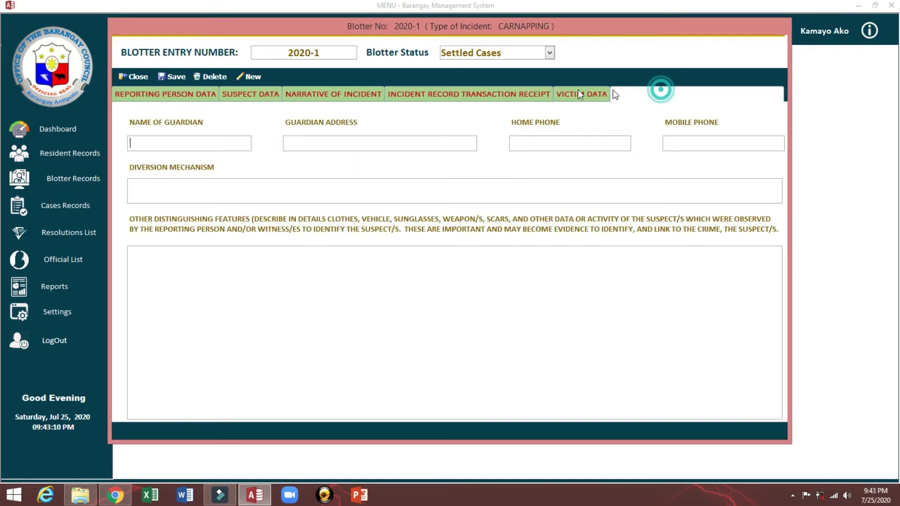
left_click(522, 94)
left_click(370, 94)
left_click_drag(503, 58, 436, 50)
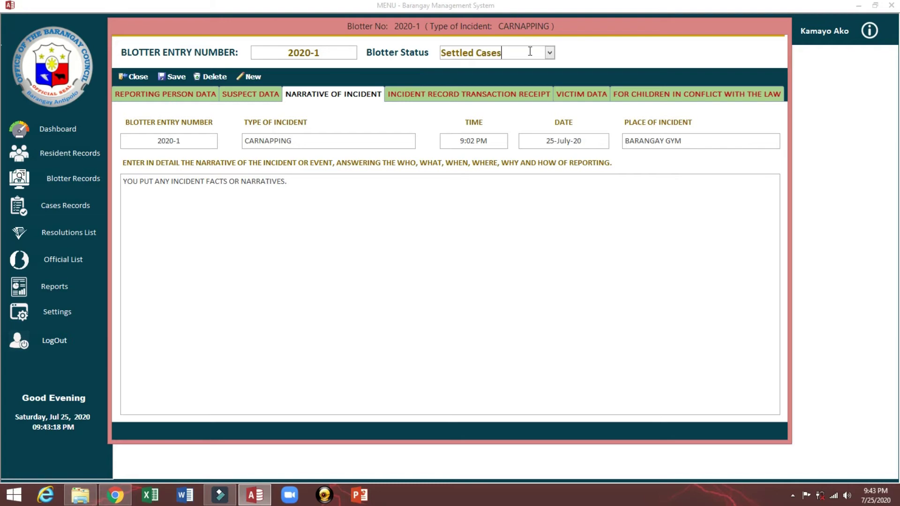
left_click(132, 76)
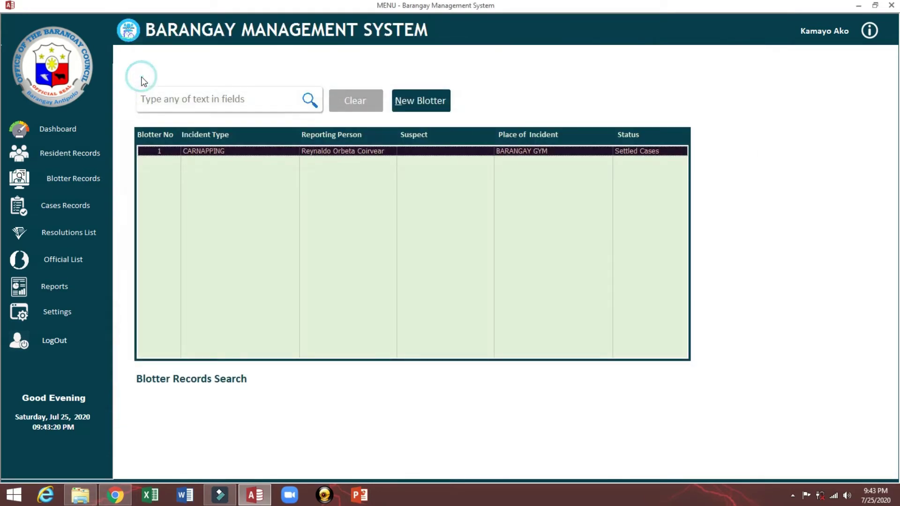
left_click(58, 131)
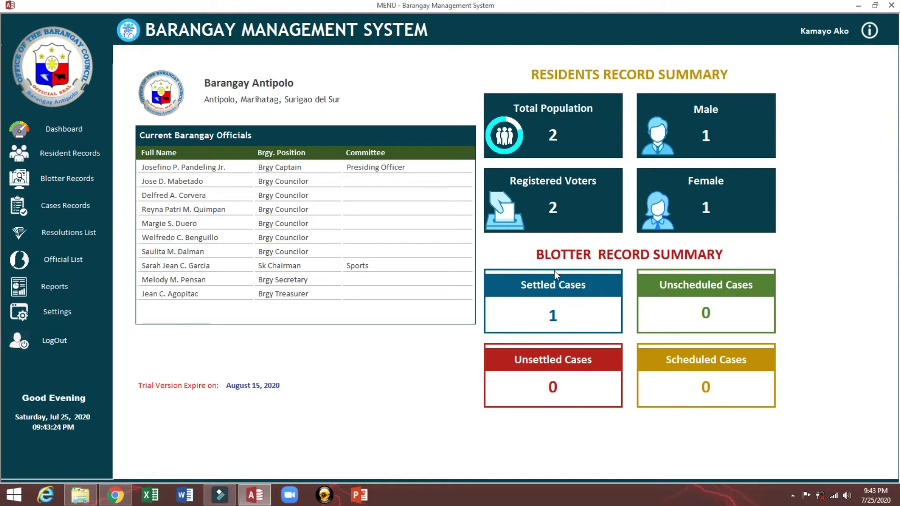
Open case 143 from Cases Records and select its Corrupting minors description and subject name
left_click(59, 209)
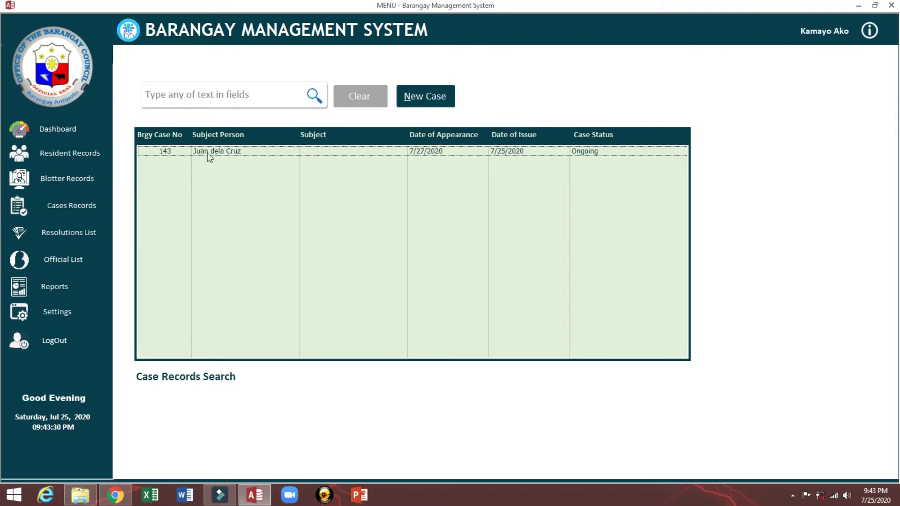
double_click(207, 151)
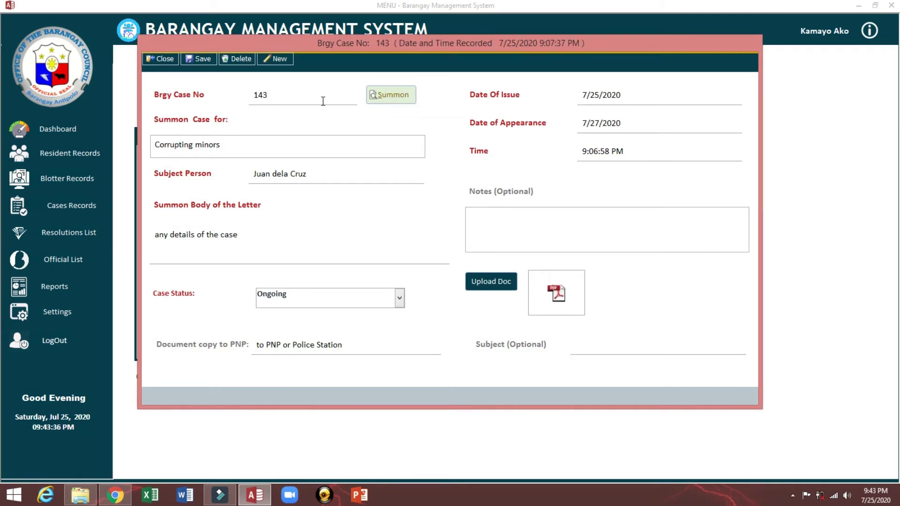
left_click(249, 151)
double_click(249, 151)
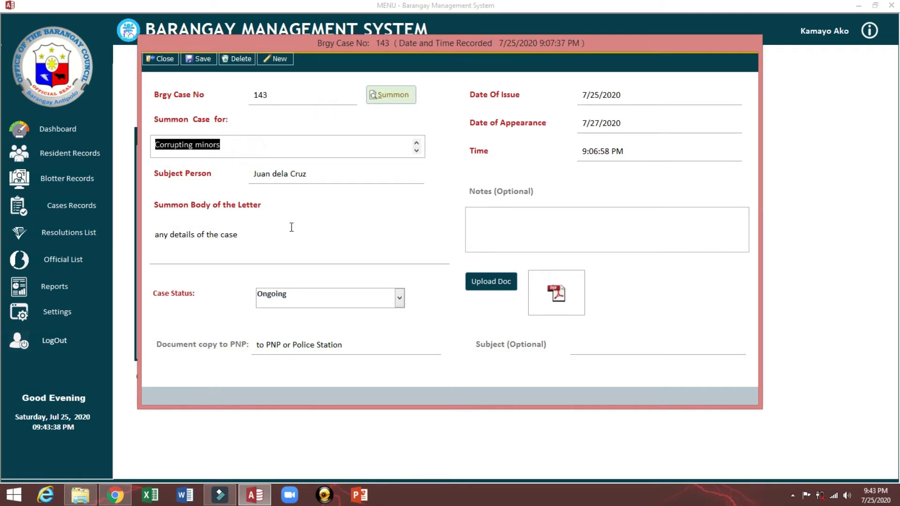
double_click(333, 172)
left_click(333, 173)
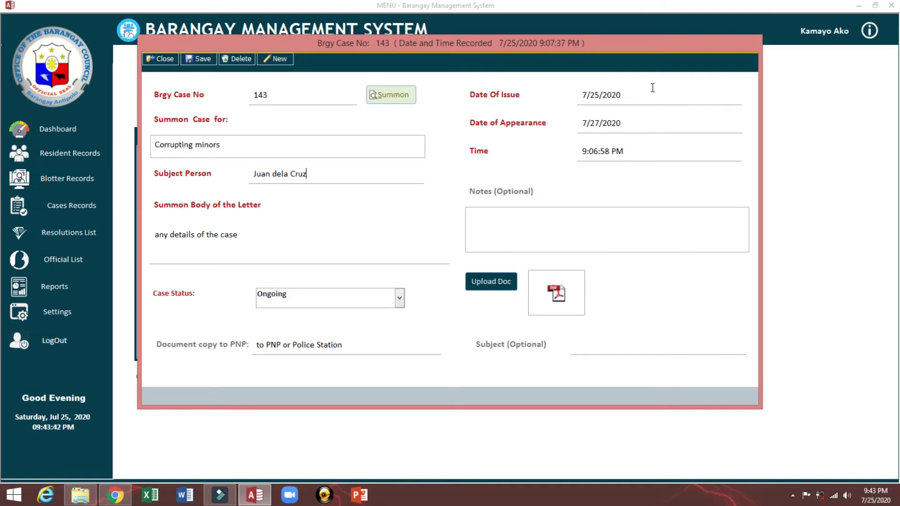
Preview the Barangay Summon letter for case 143, export it to PDF, and close the preview
left_click(393, 97)
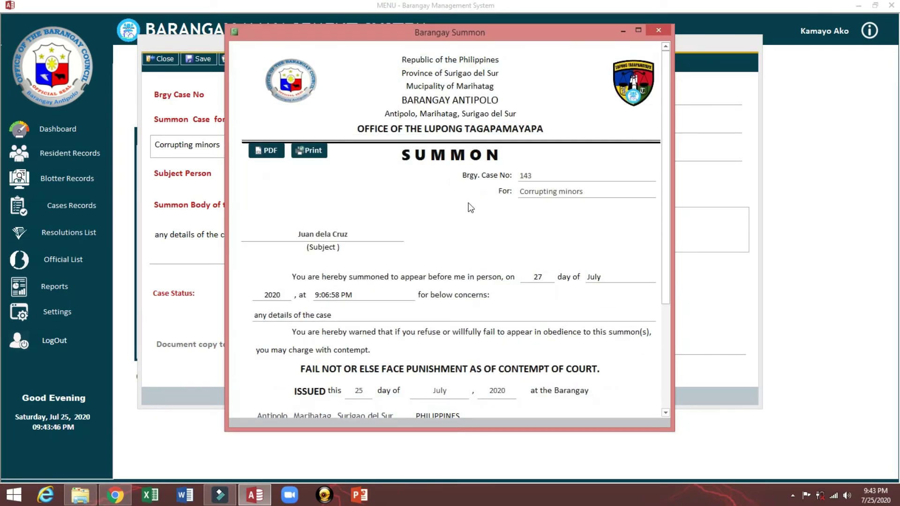
scroll(471, 208, "down", 1)
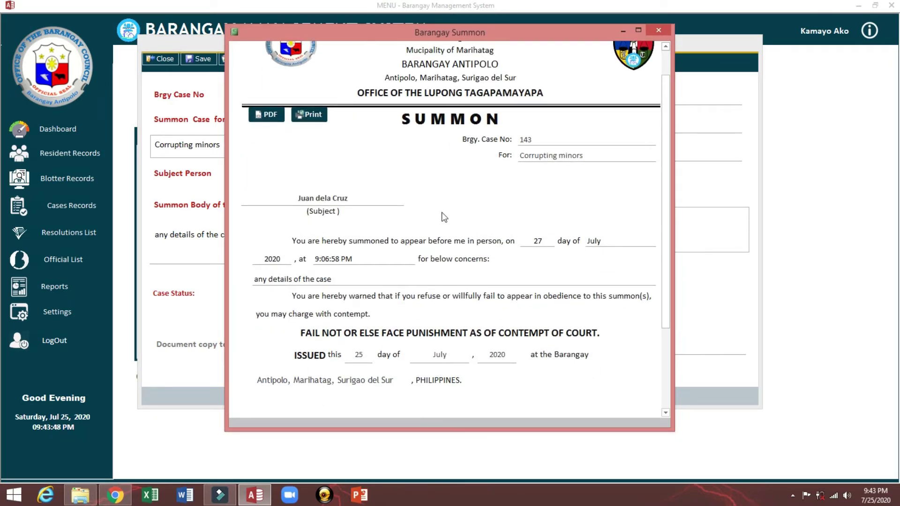
scroll(532, 218, "down", 1)
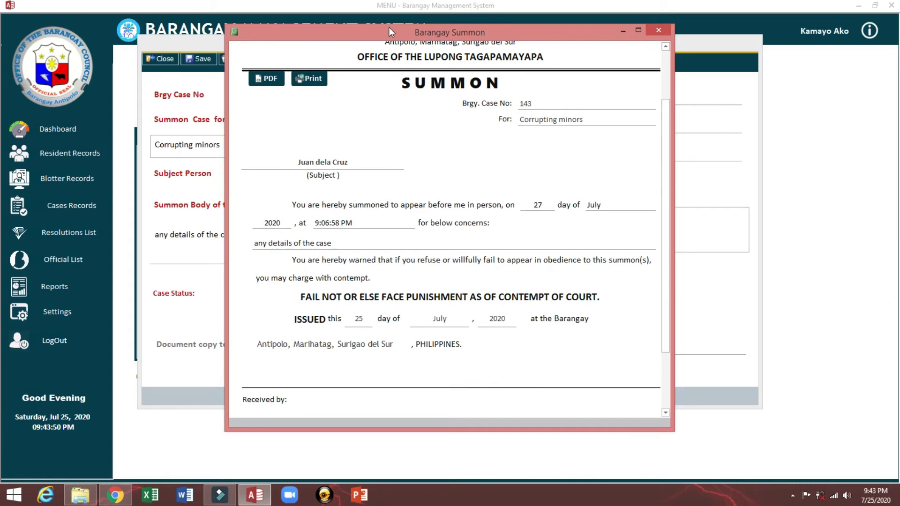
left_click_drag(389, 27, 669, 38)
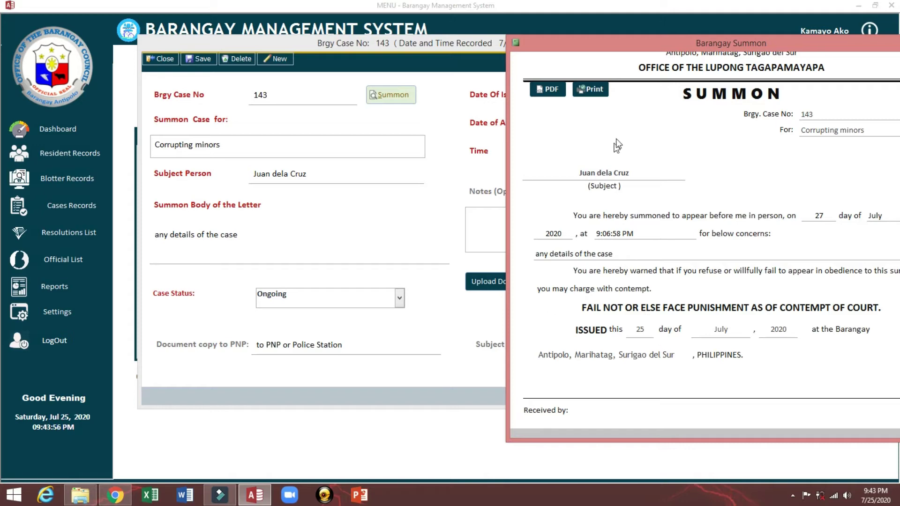
left_click_drag(619, 49, 371, 58)
scroll(392, 184, "up", 2)
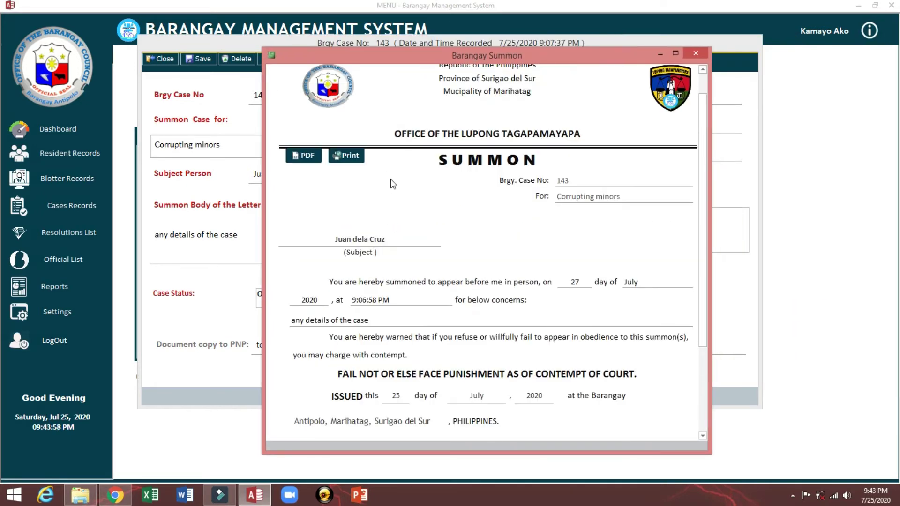
left_click(307, 161)
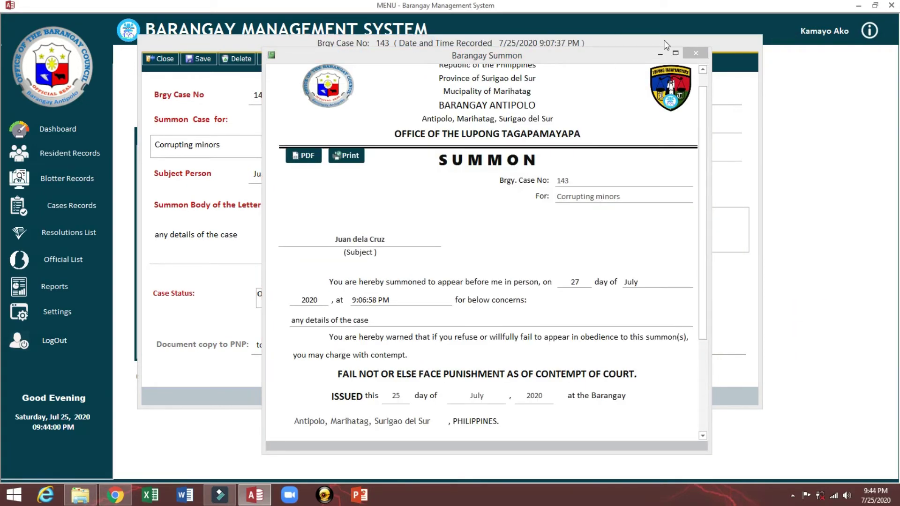
left_click(696, 54)
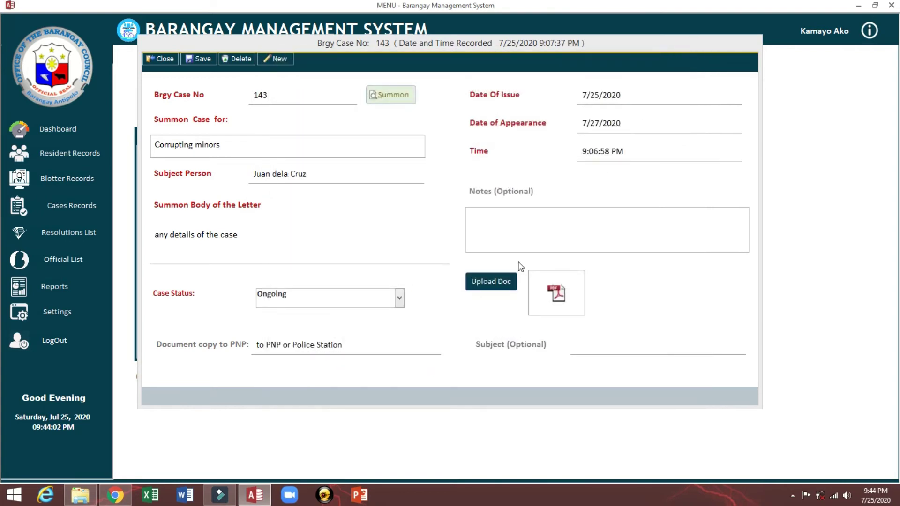
Check the case's attached documents, clear the form, and return to Case Records
left_click(504, 283)
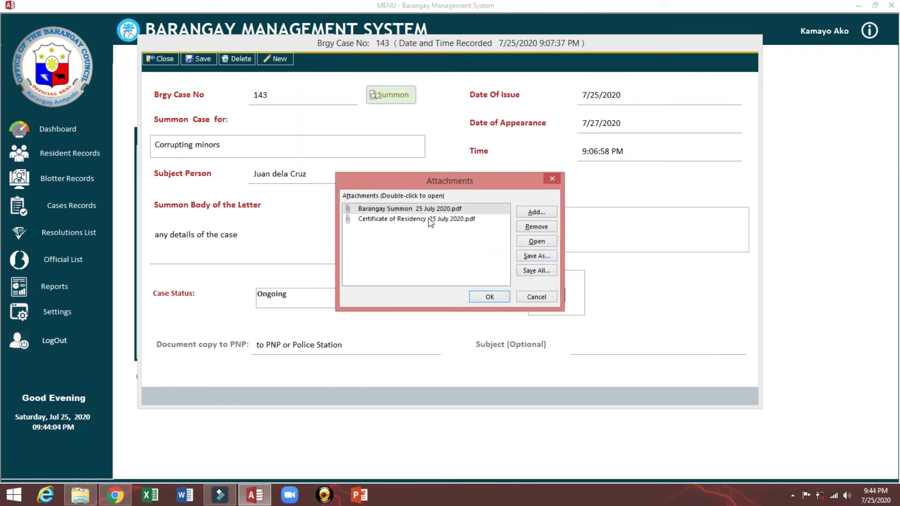
left_click(488, 298)
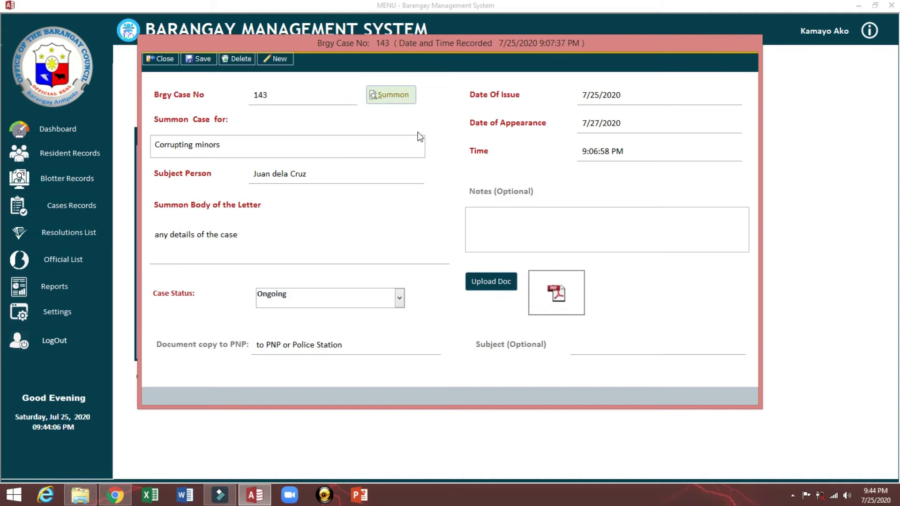
left_click(281, 59)
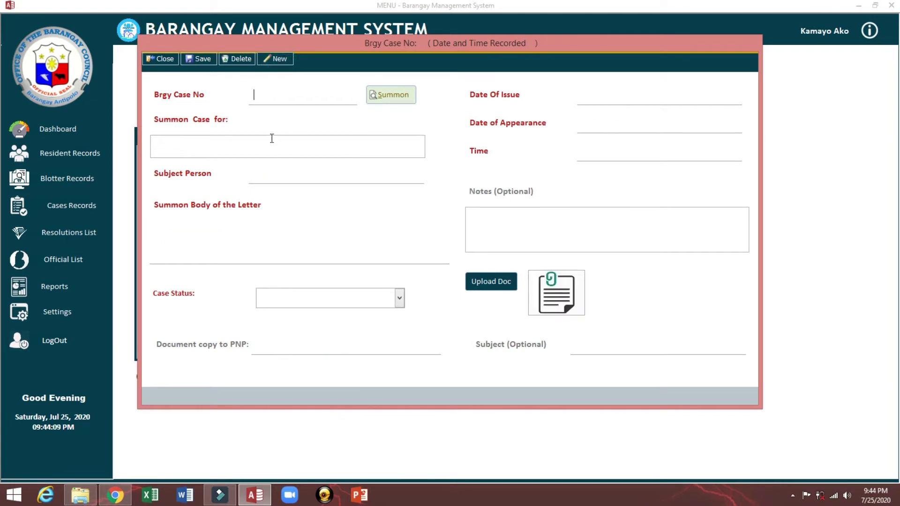
left_click(168, 59)
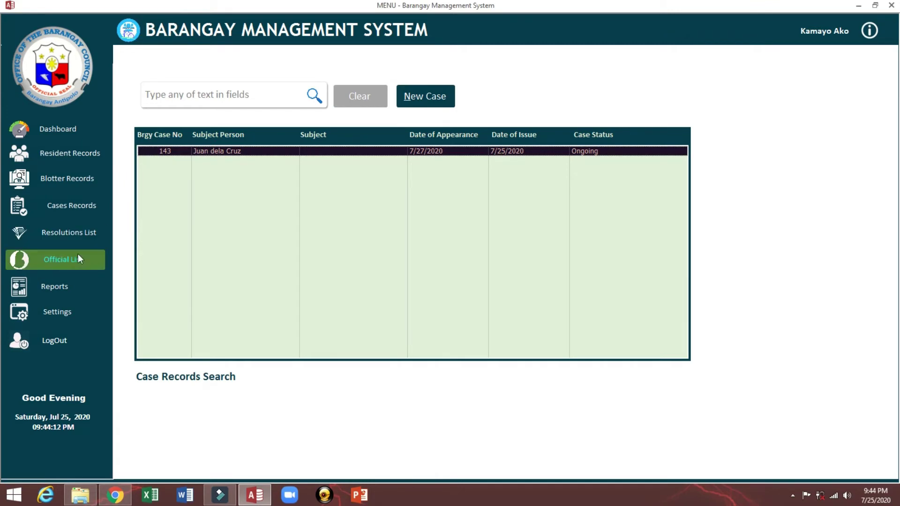
left_click(73, 235)
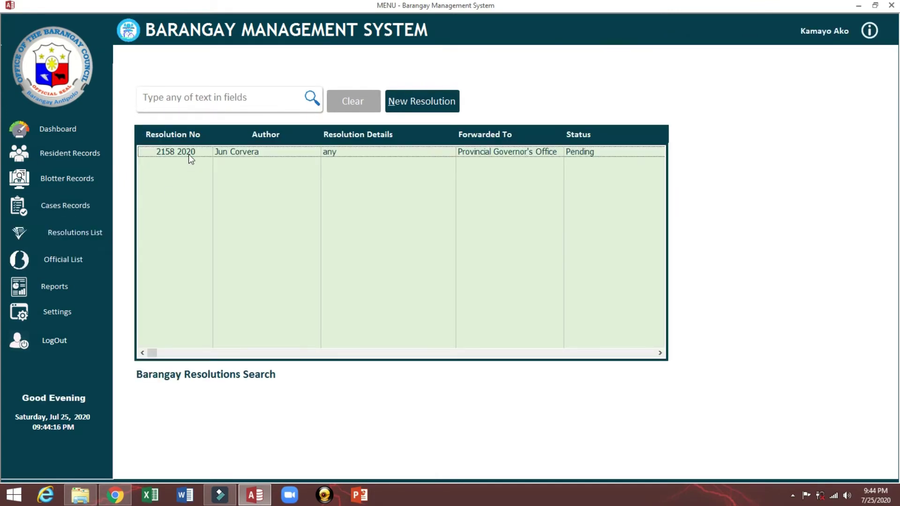
left_click(412, 108)
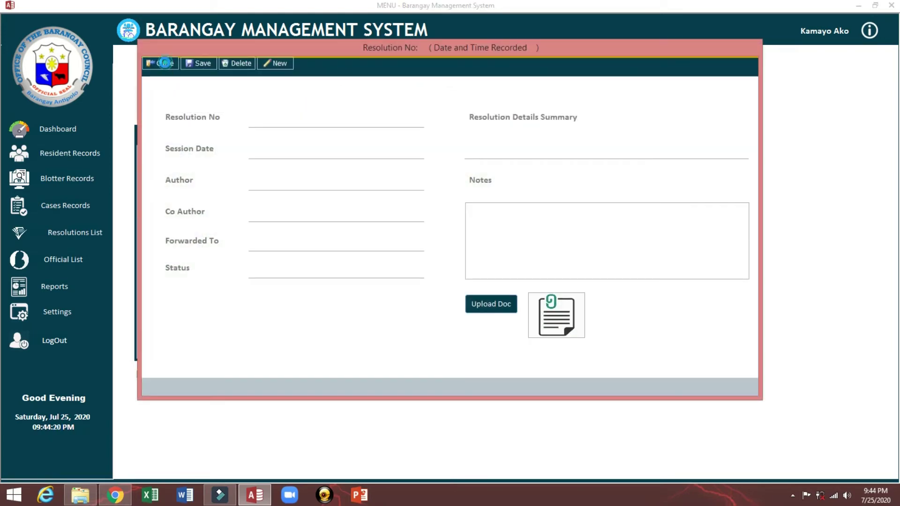
left_click(165, 63)
double_click(237, 158)
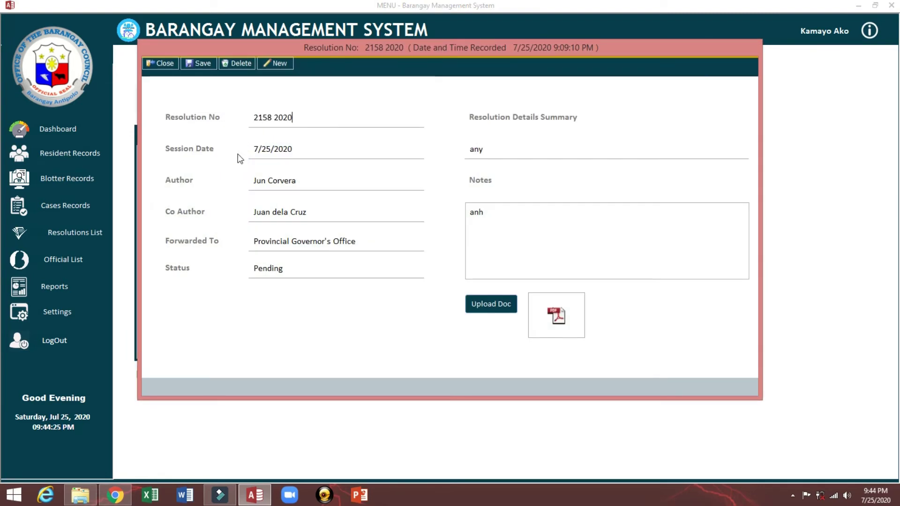
left_click(302, 148)
left_click(314, 183)
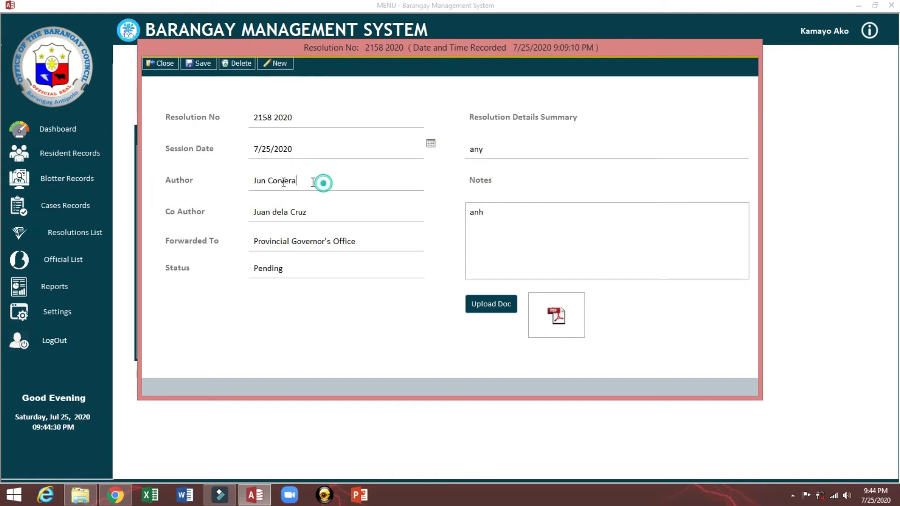
left_click_drag(313, 182, 221, 187)
left_click(334, 215)
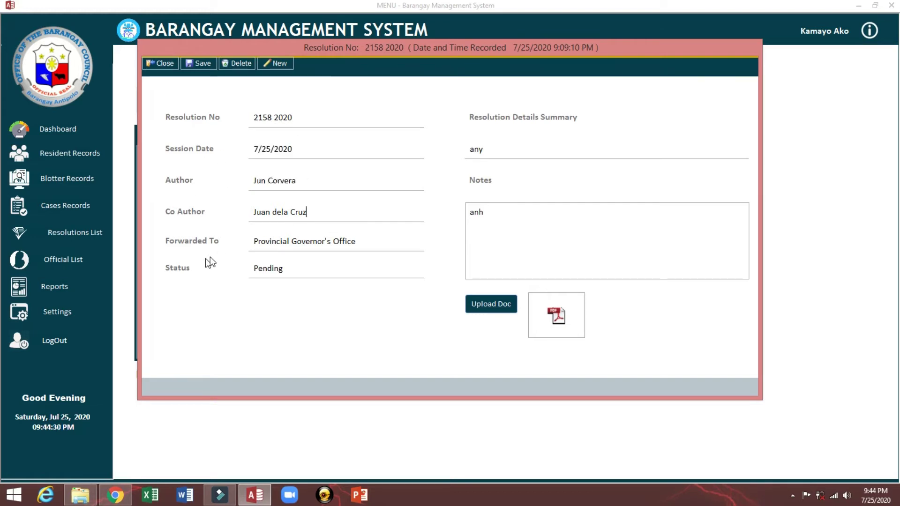
left_click_drag(373, 240, 252, 240)
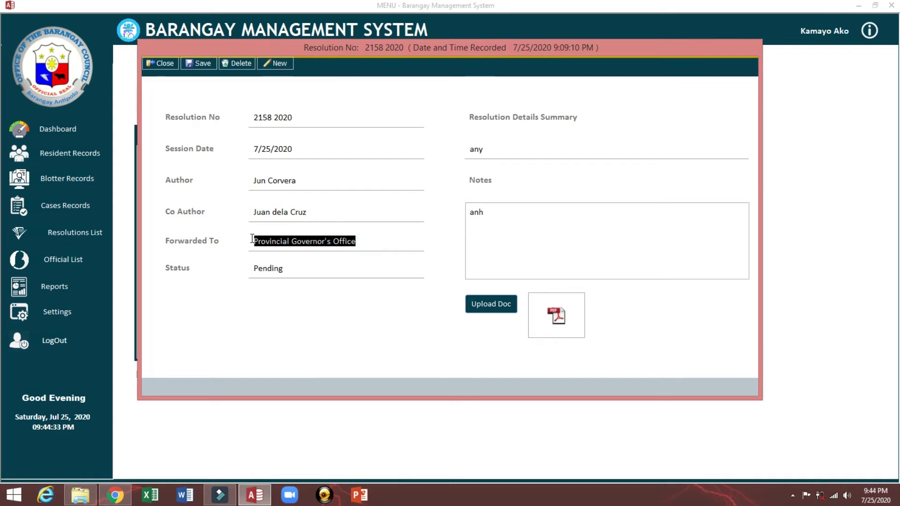
Replace the summary with 'REQUESTING HEAVY EQUIPMENT FOR FARM TO MARKET ROOAD CONS', save, and open Official List
double_click(511, 146)
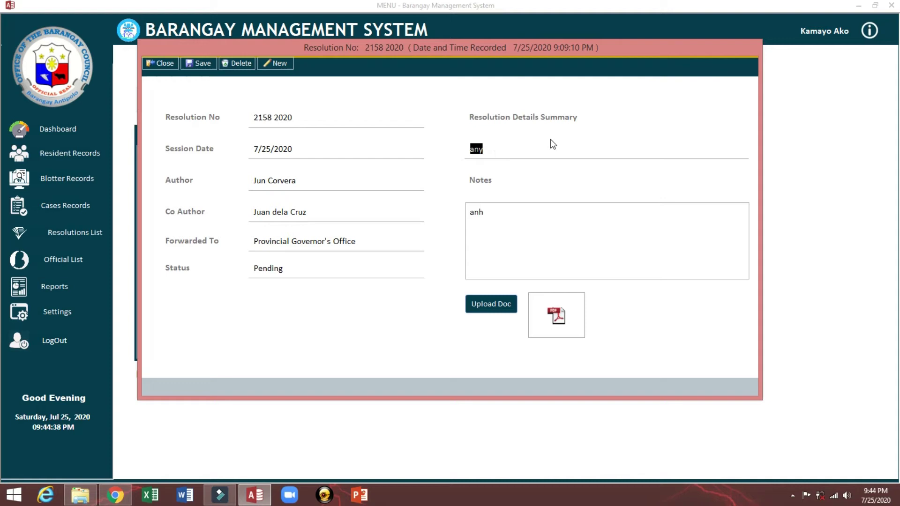
type("RE")
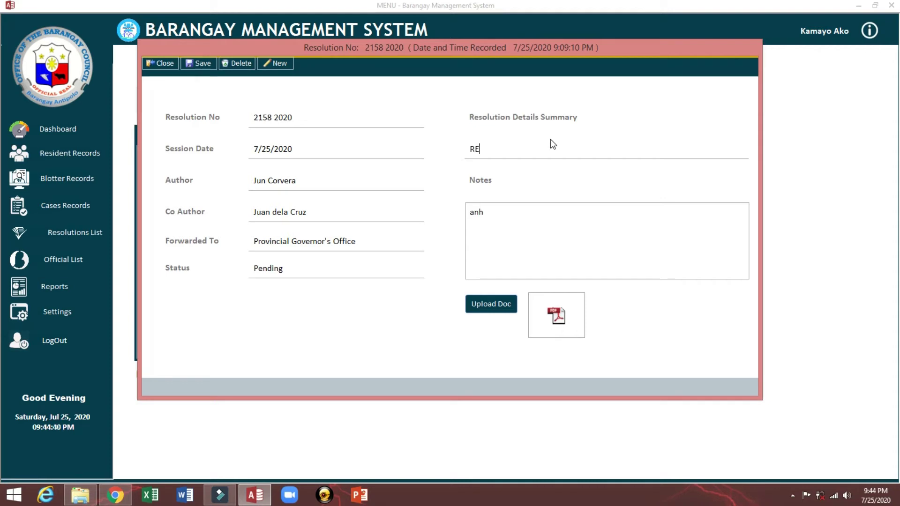
type("QUESTING HEAVY EQU")
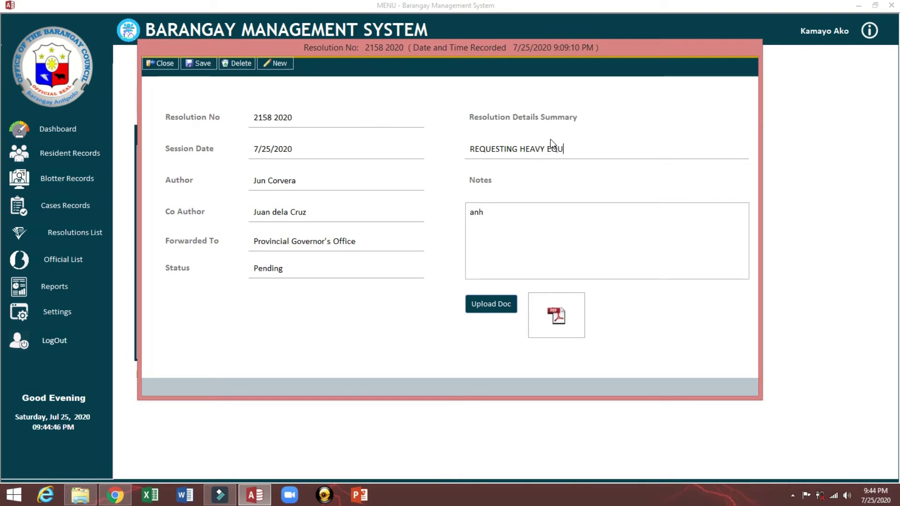
type("IPMENT FOR")
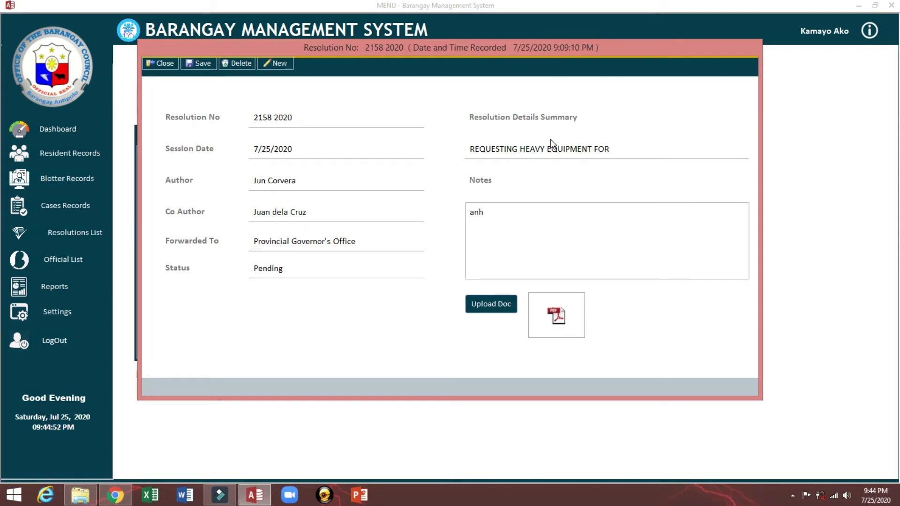
type(" FAR")
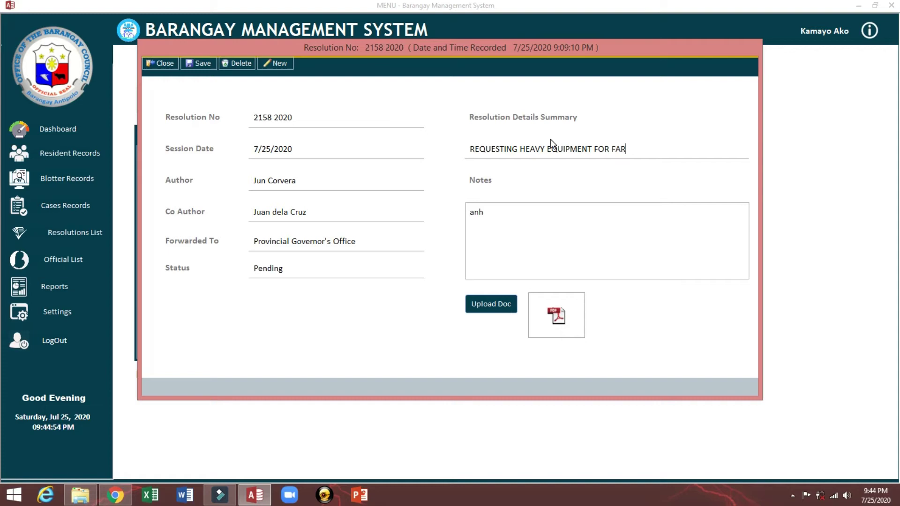
type("M TO MA")
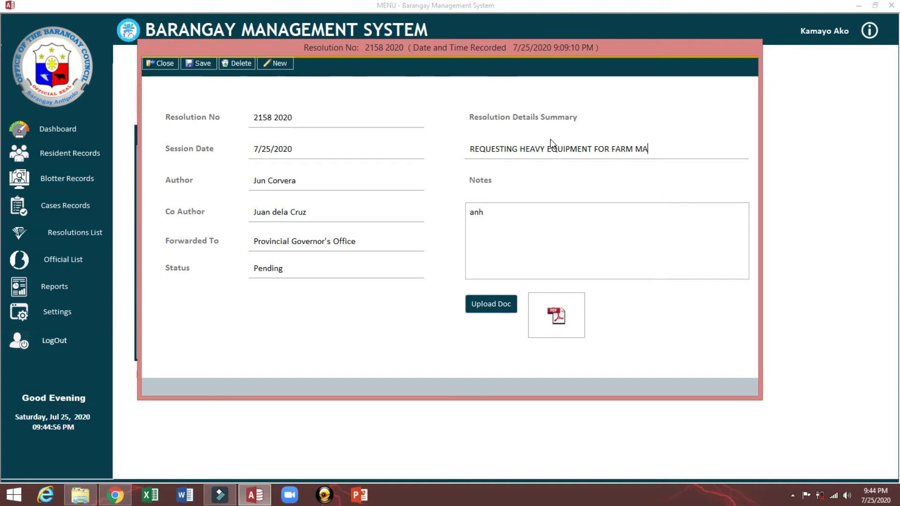
type("RKET RO")
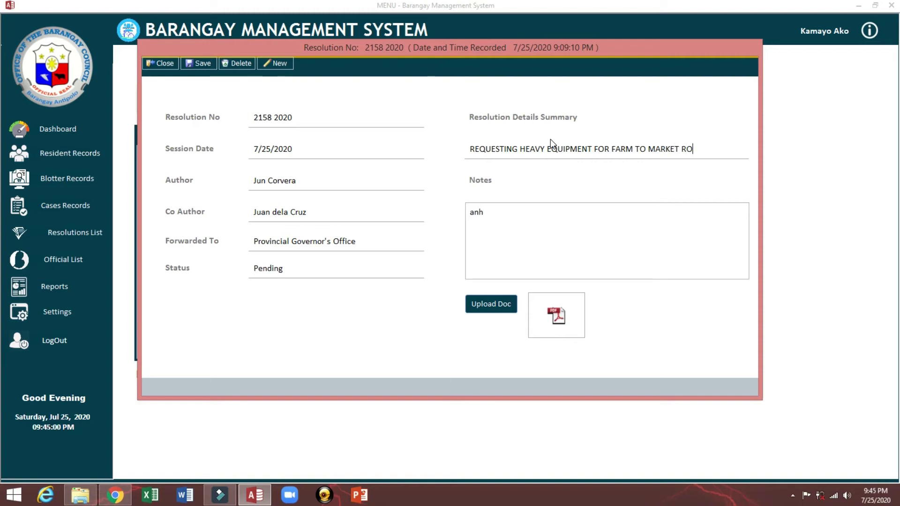
type("OAD CONS..")
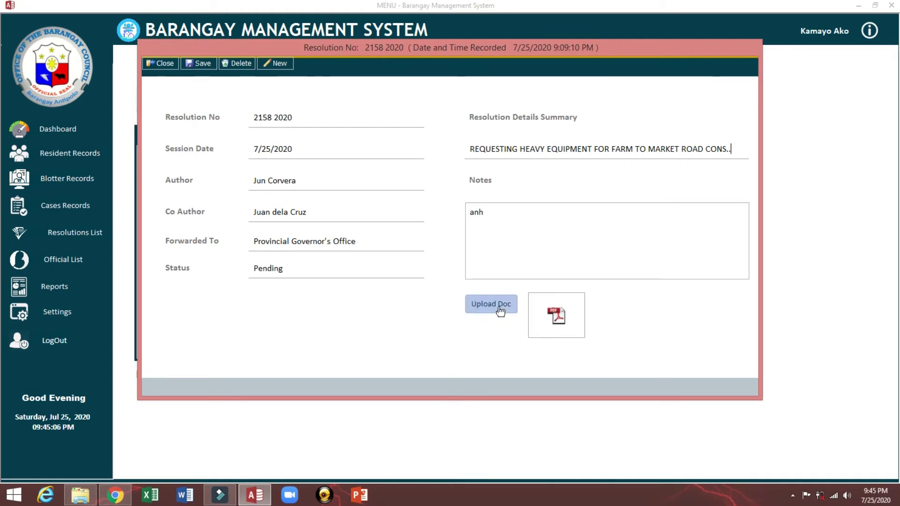
left_click(197, 68)
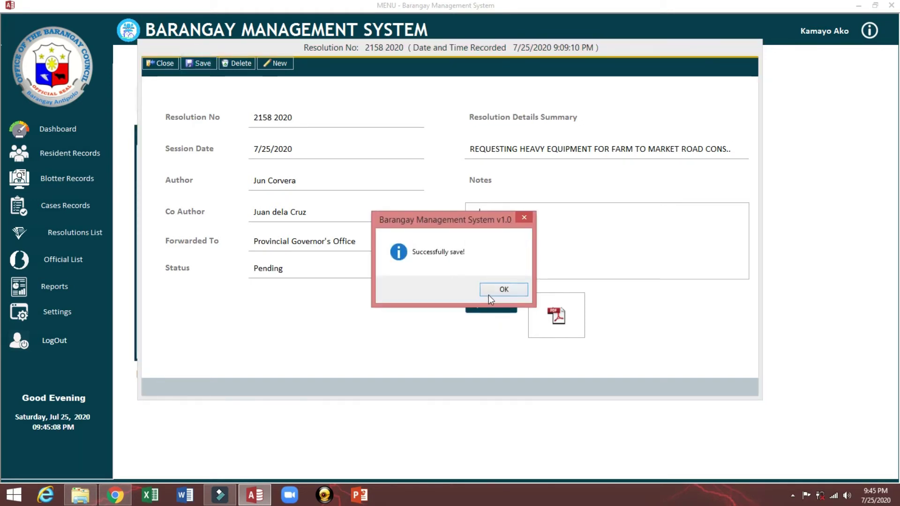
left_click(499, 288)
left_click(165, 64)
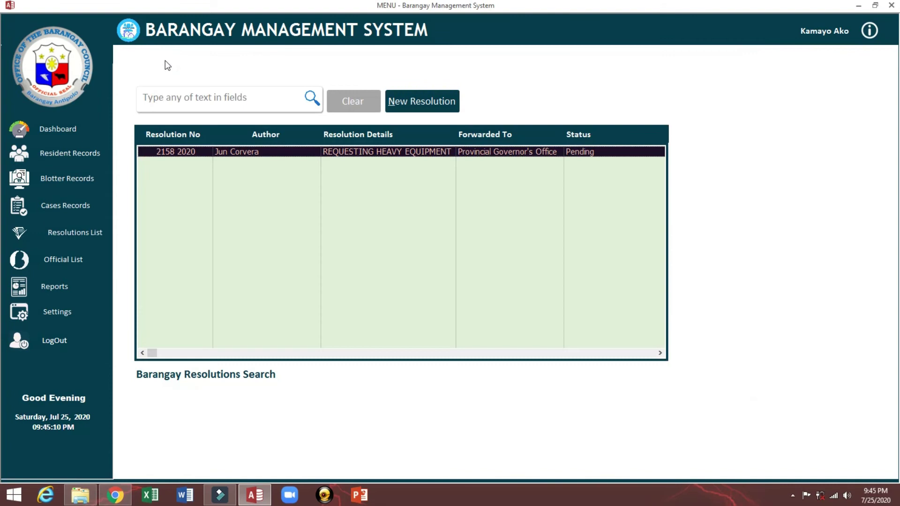
left_click(86, 258)
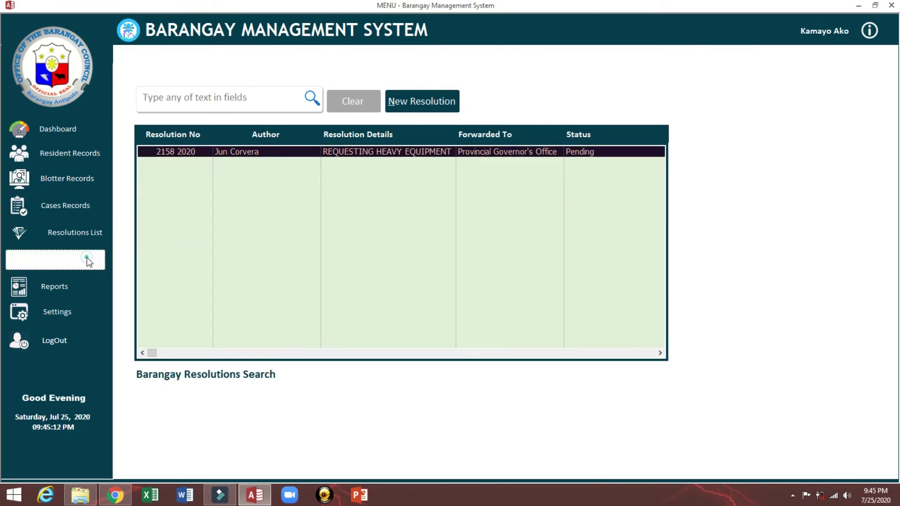
left_click(72, 288)
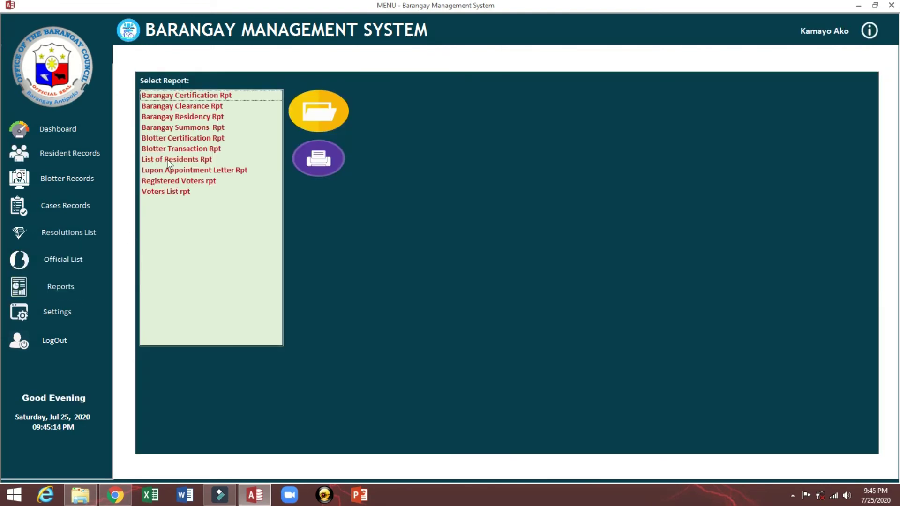
double_click(180, 182)
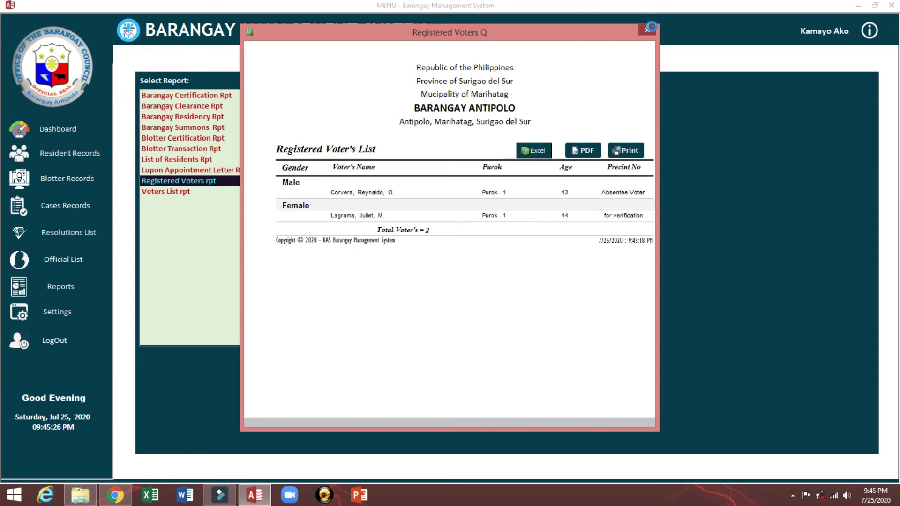
left_click(648, 28)
left_click(177, 192)
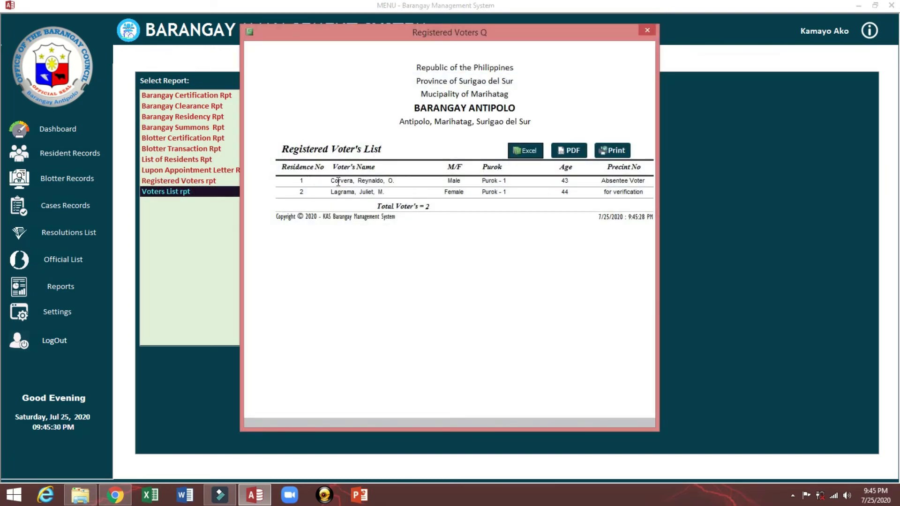
left_click(338, 181)
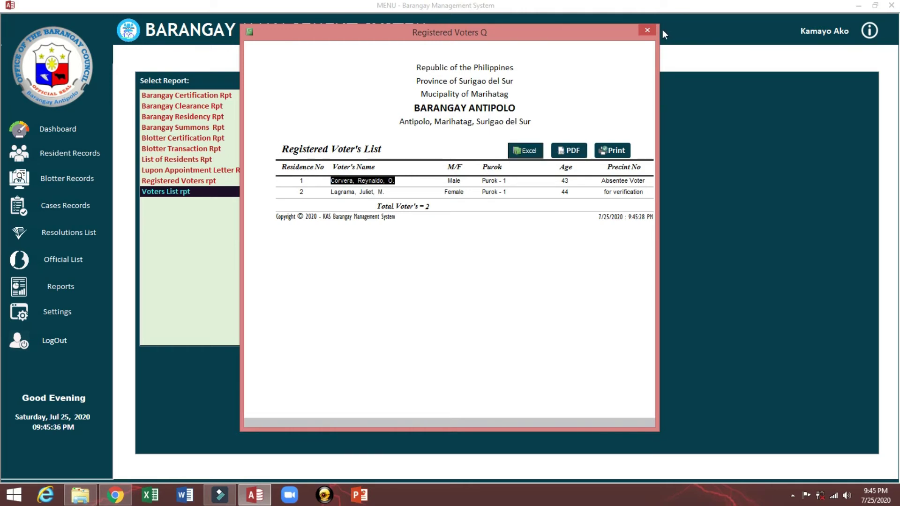
left_click(650, 30)
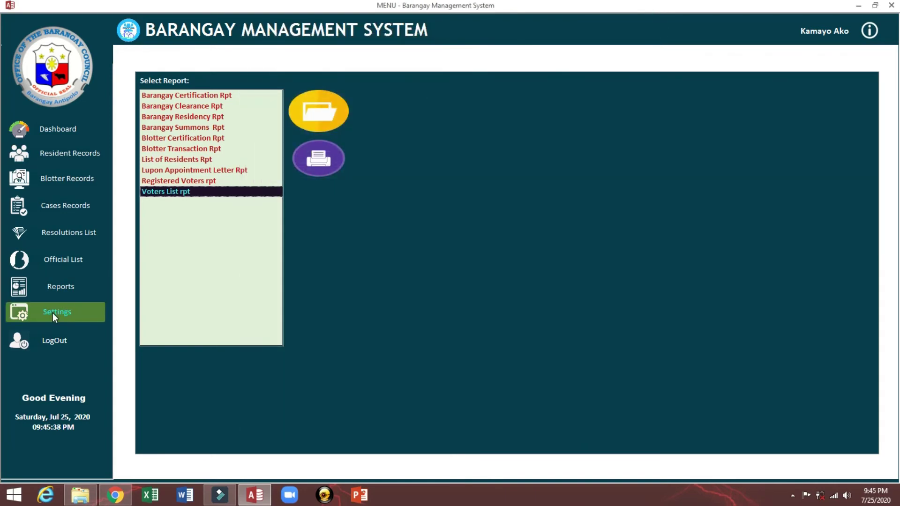
Open Settings' User Accounts, start a new account, and read then close the help
left_click(52, 314)
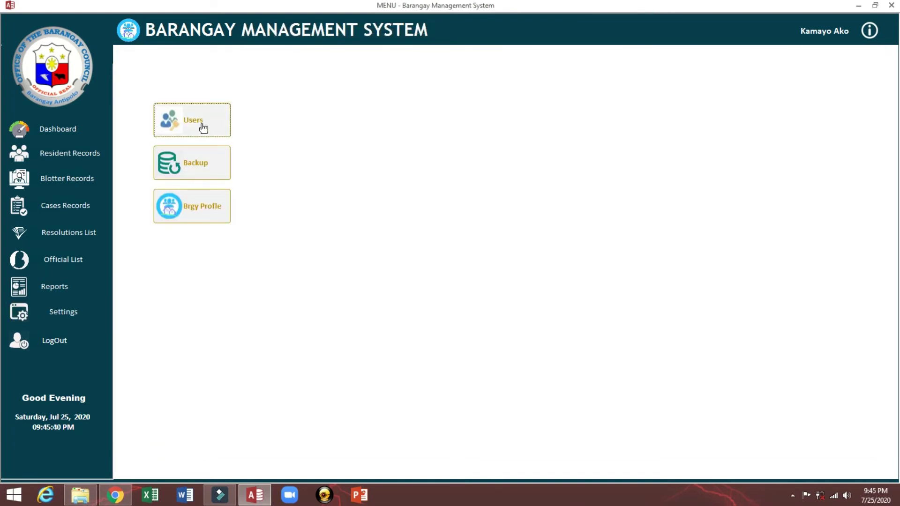
left_click(202, 125)
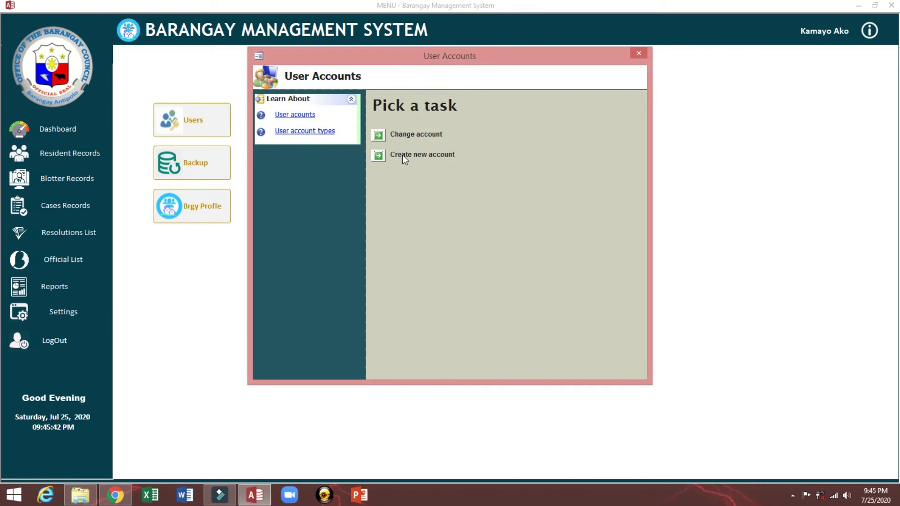
left_click(402, 156)
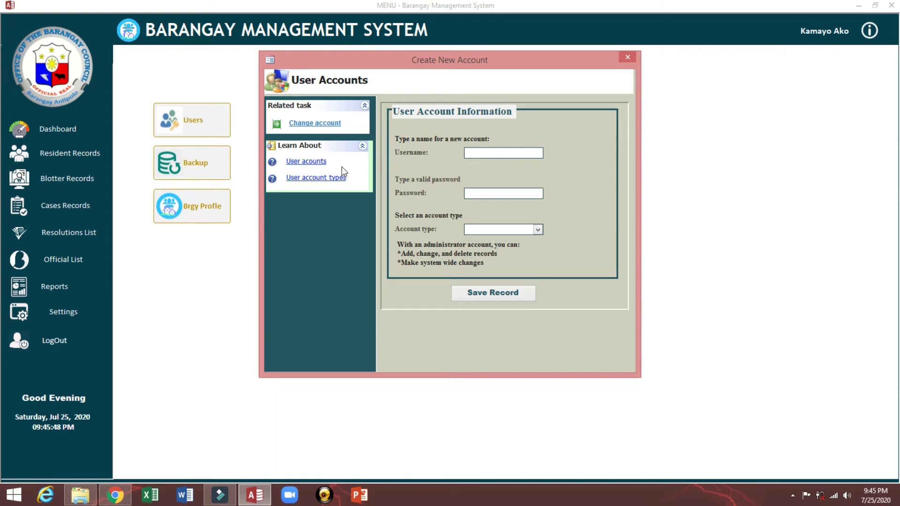
left_click(314, 163)
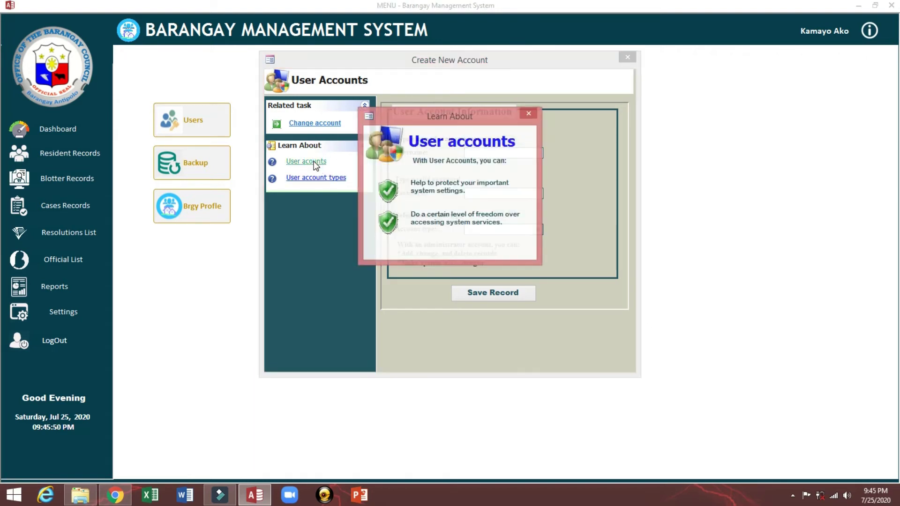
left_click(528, 113)
Switch to changing an existing account and look up the admin account's details
left_click(310, 123)
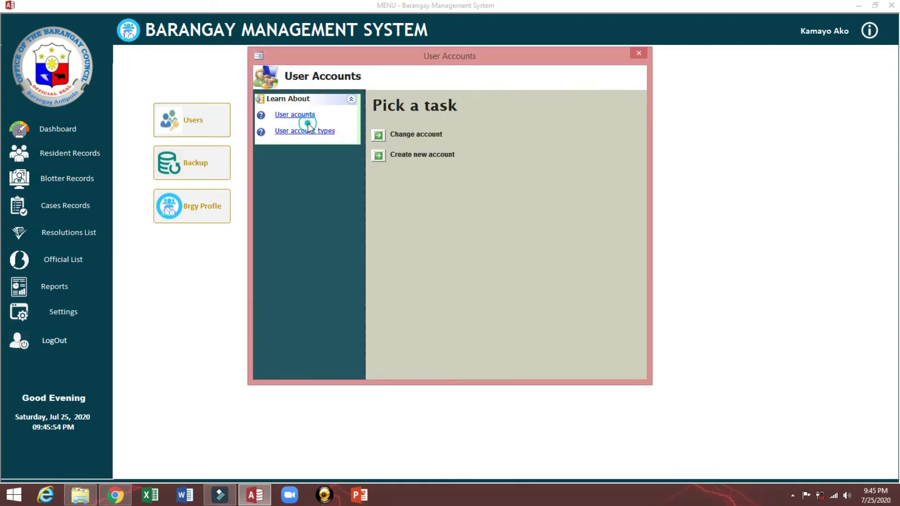
left_click(398, 135)
left_click(518, 180)
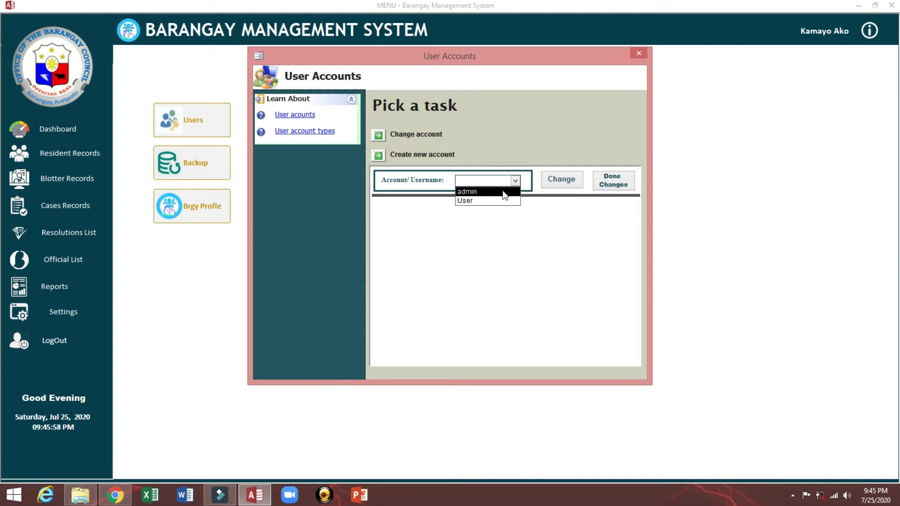
left_click(501, 192)
left_click(549, 185)
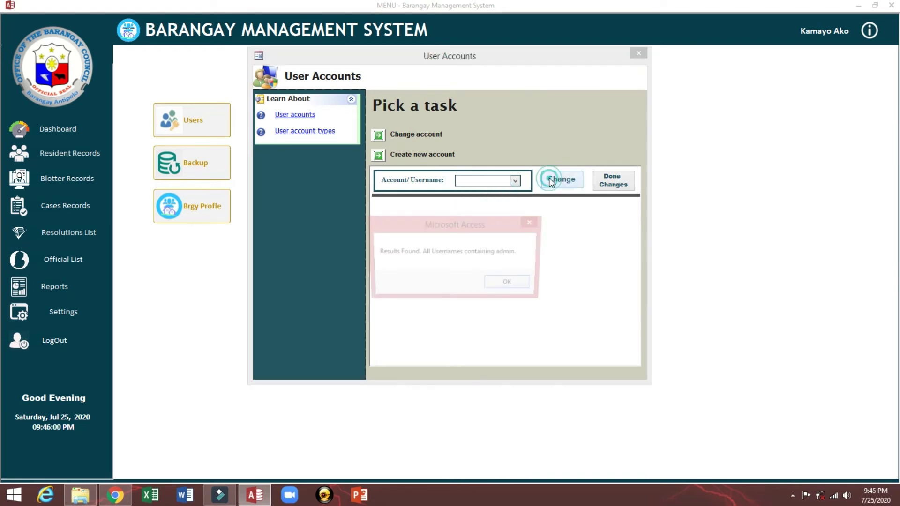
left_click(511, 284)
Unlock the admin username, password and account type fields, then finish and close User Accounts
left_click(548, 227)
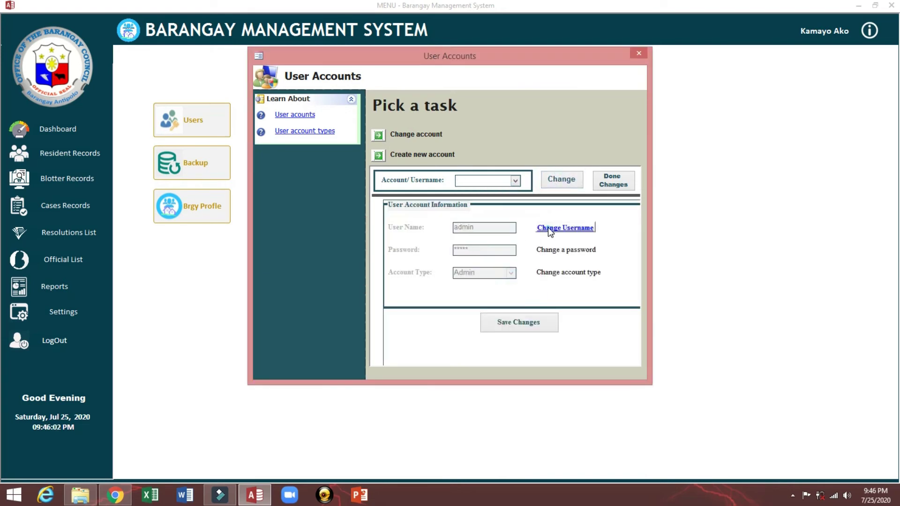
left_click(559, 251)
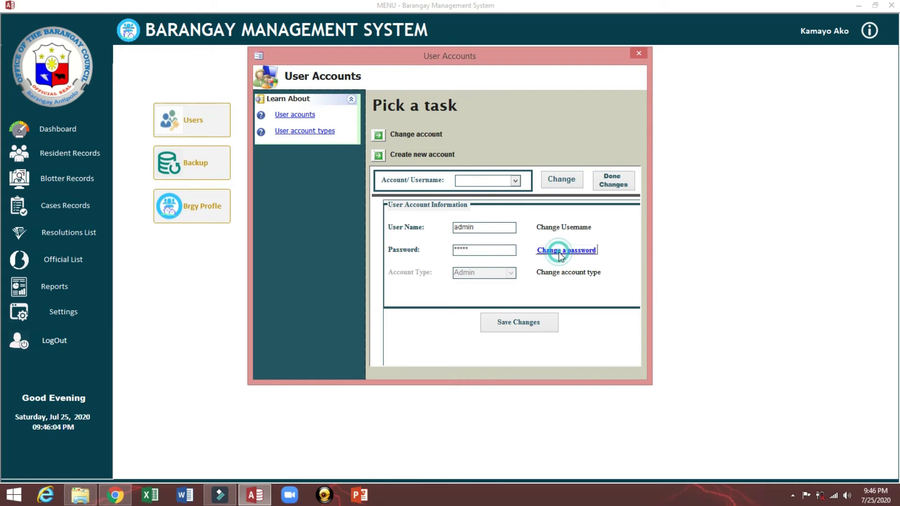
left_click(565, 277)
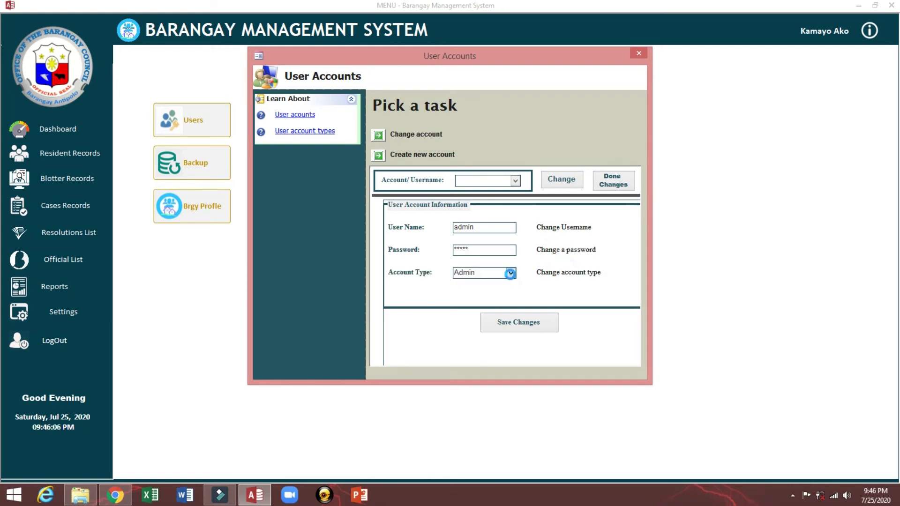
left_click(511, 273)
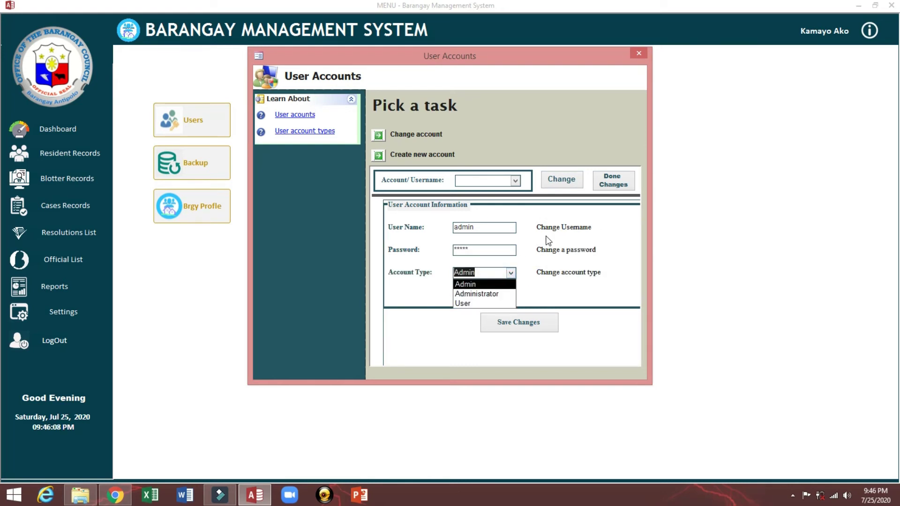
left_click(608, 182)
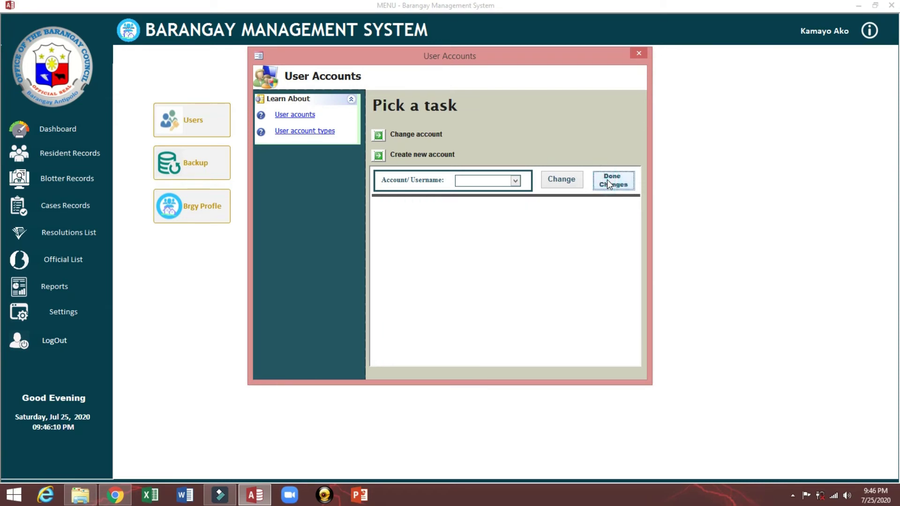
left_click(638, 54)
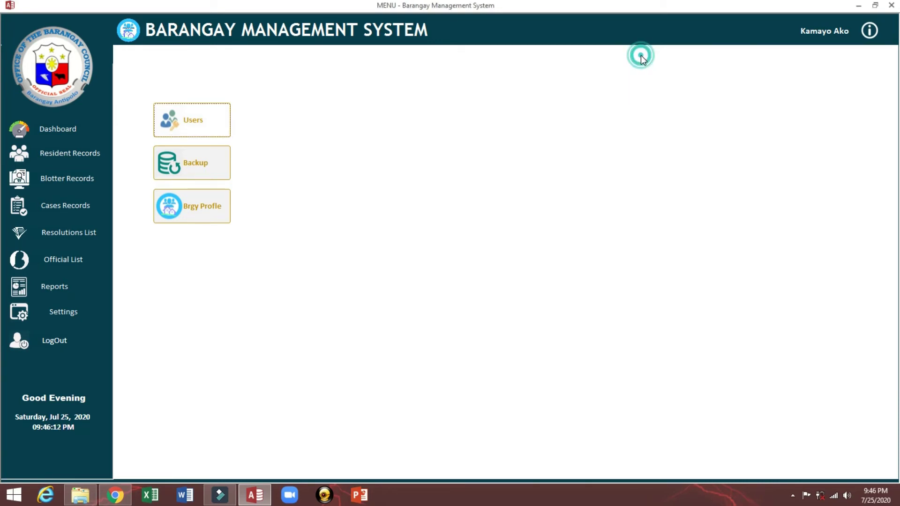
Back up the database with the suggested label, dismissing both confirmation messages
left_click(52, 315)
left_click(184, 174)
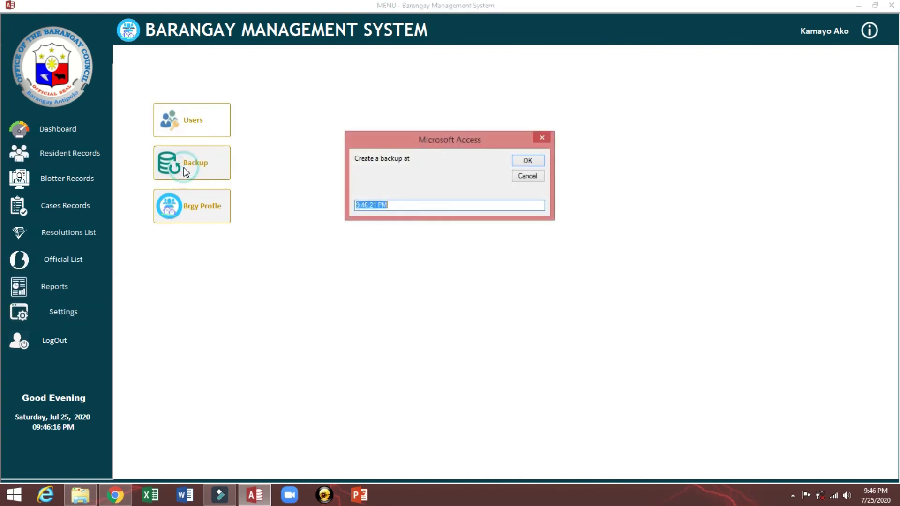
left_click(521, 163)
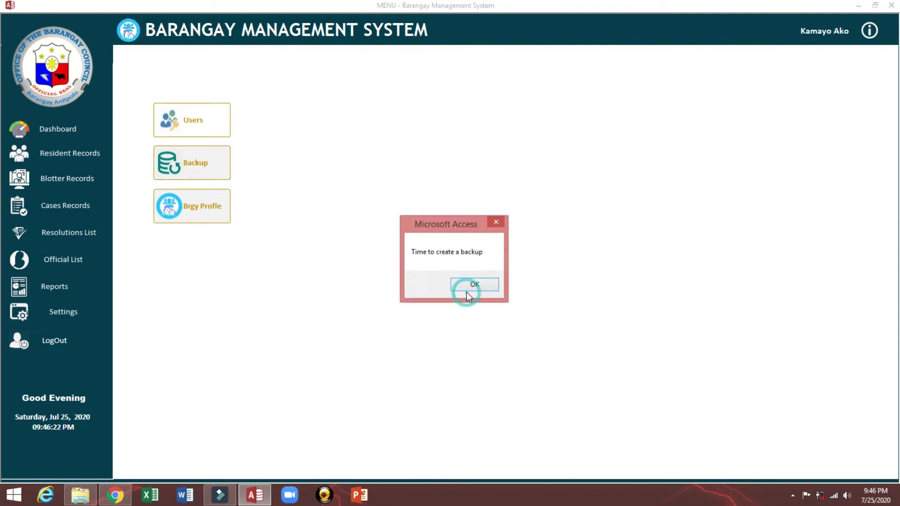
left_click(465, 287)
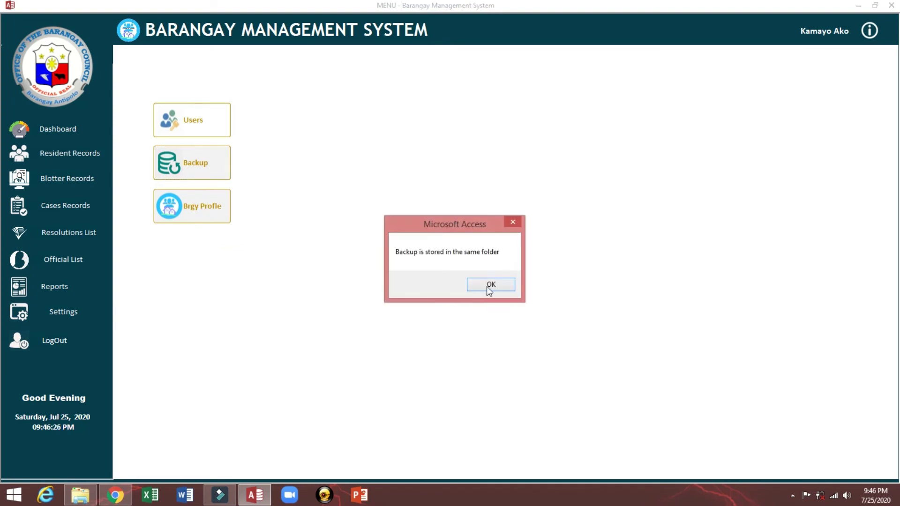
left_click(489, 285)
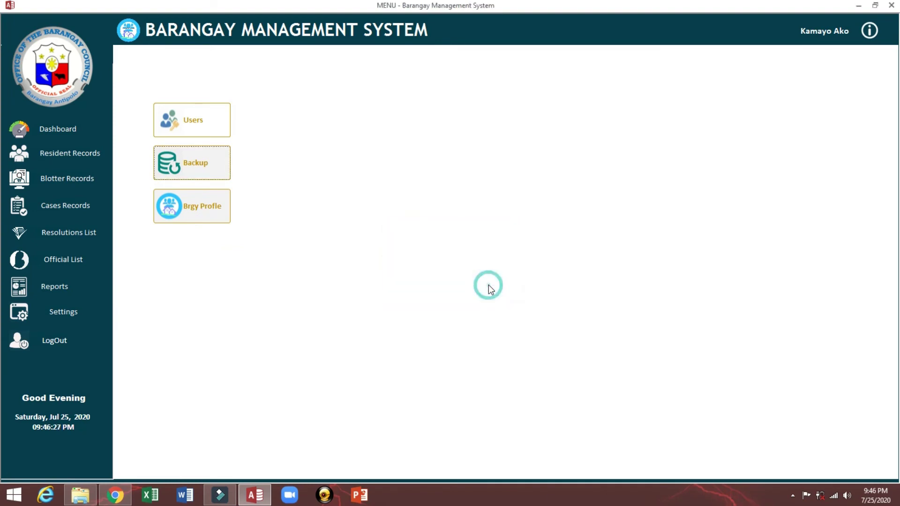
Open the barangay profile and select its Official Name, Antipolo, Marihatag, Surigao del Sur and Philippines values
left_click(194, 211)
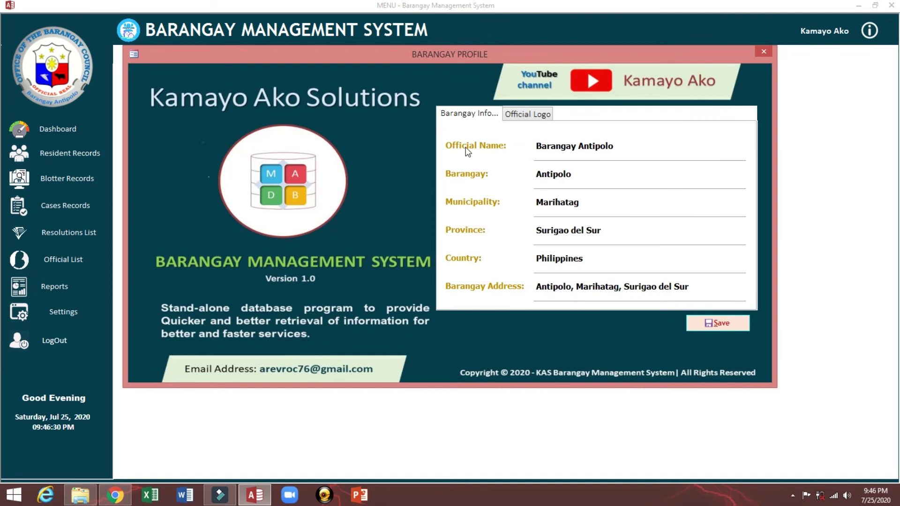
left_click(640, 148)
left_click_drag(622, 148, 516, 150)
double_click(592, 174)
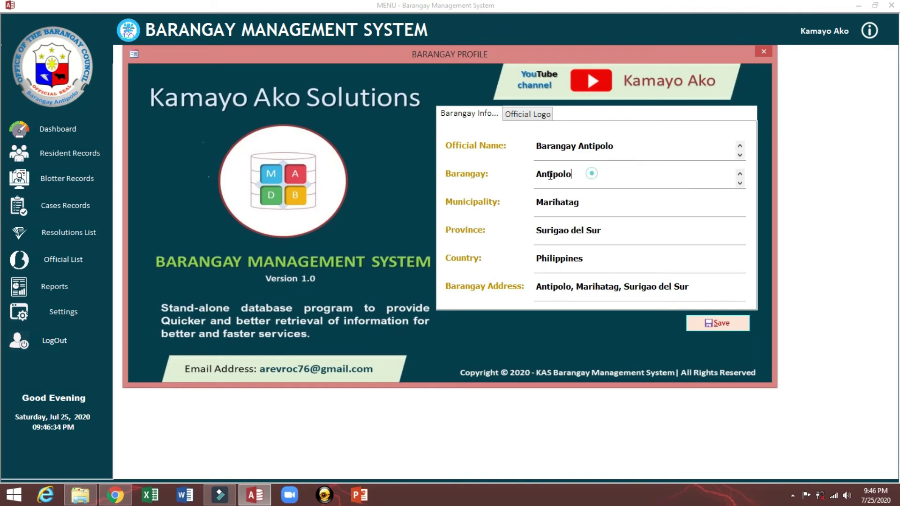
left_click(590, 205)
left_click(603, 228)
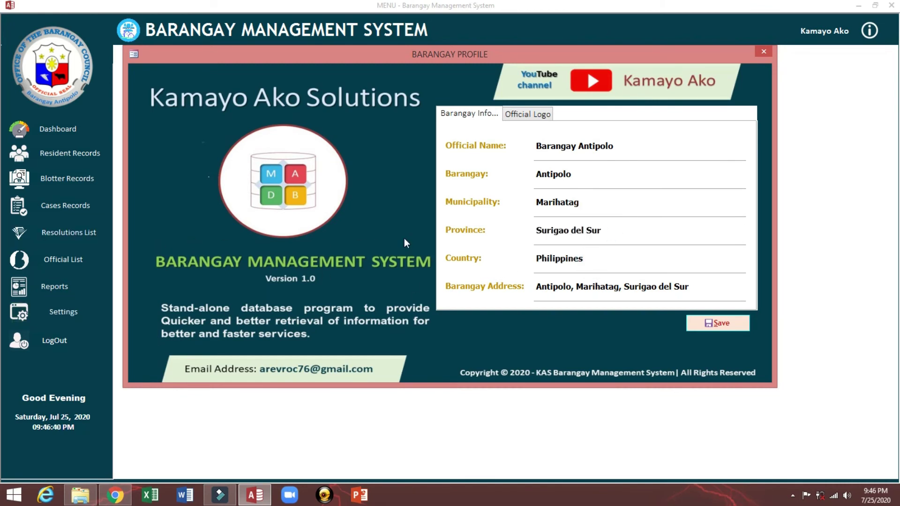
double_click(600, 259)
Reselect the Province, Municipality and Barangay values in the profile
left_click_drag(614, 233, 516, 233)
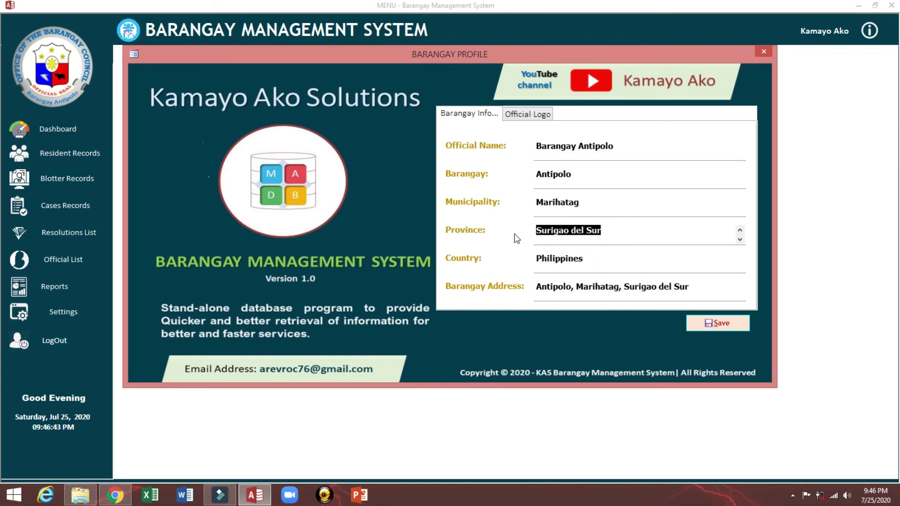
left_click_drag(595, 203, 522, 211)
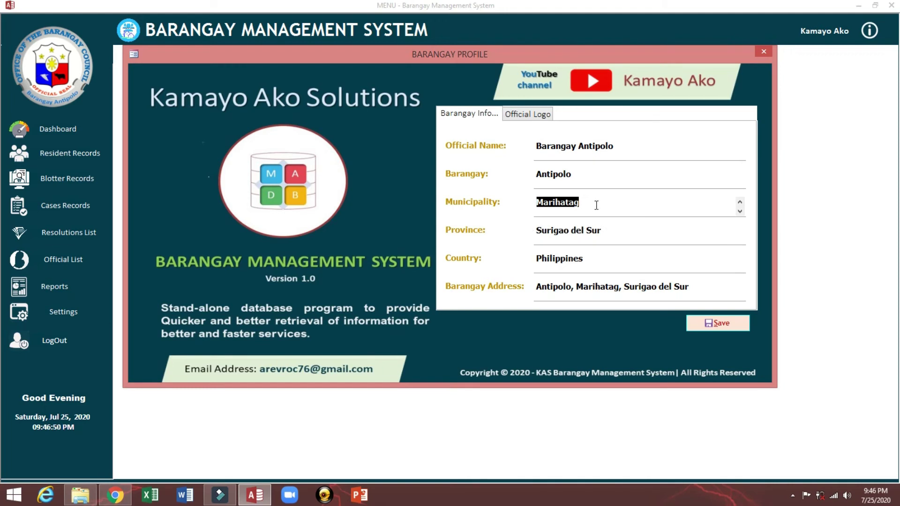
left_click_drag(607, 205, 520, 204)
left_click(618, 228)
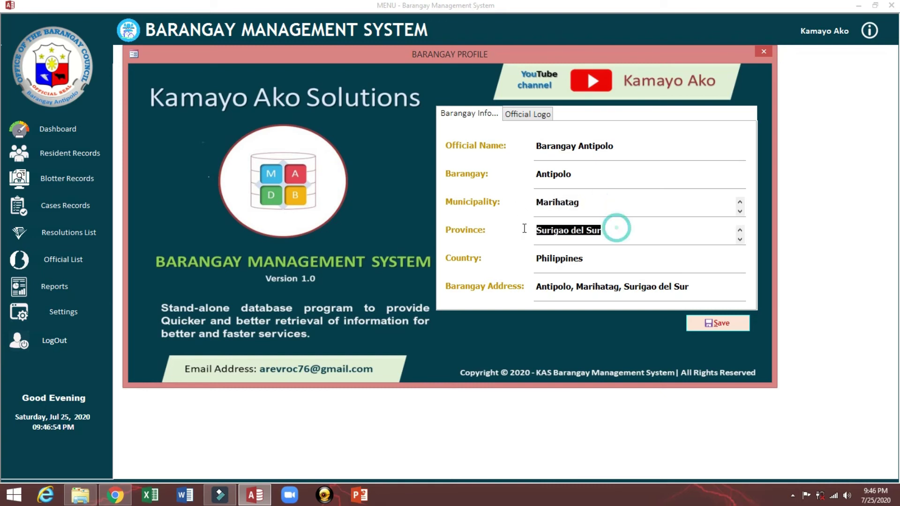
double_click(594, 201)
left_click(594, 174)
double_click(594, 174)
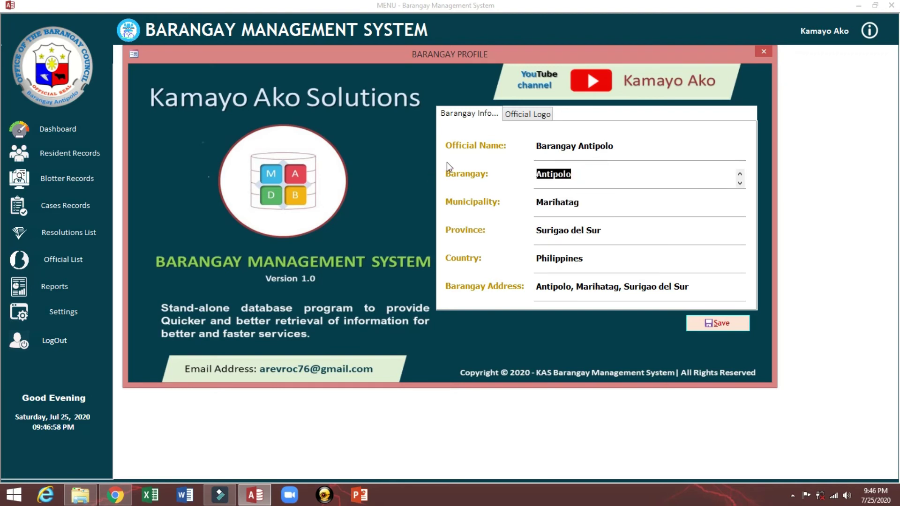
Replace the antipolo seal.png official logo attachment with the Brgy Logo New image
left_click(530, 117)
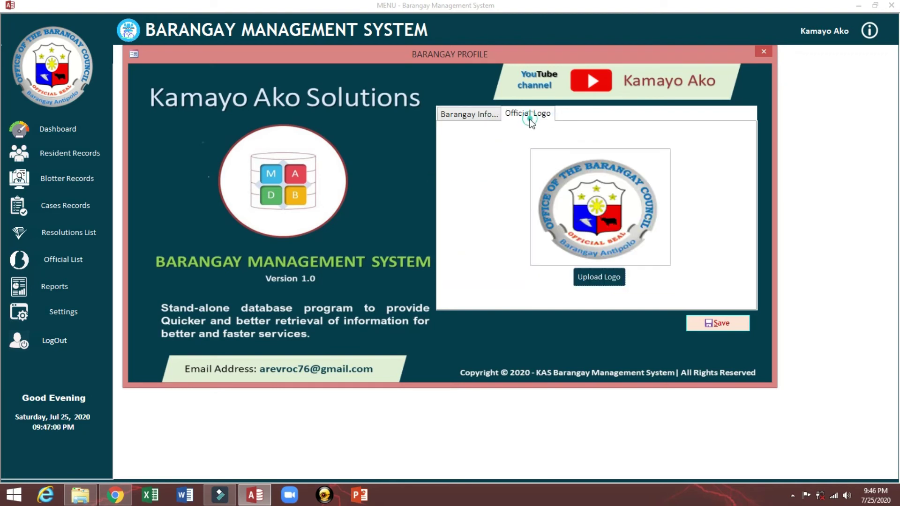
left_click(595, 277)
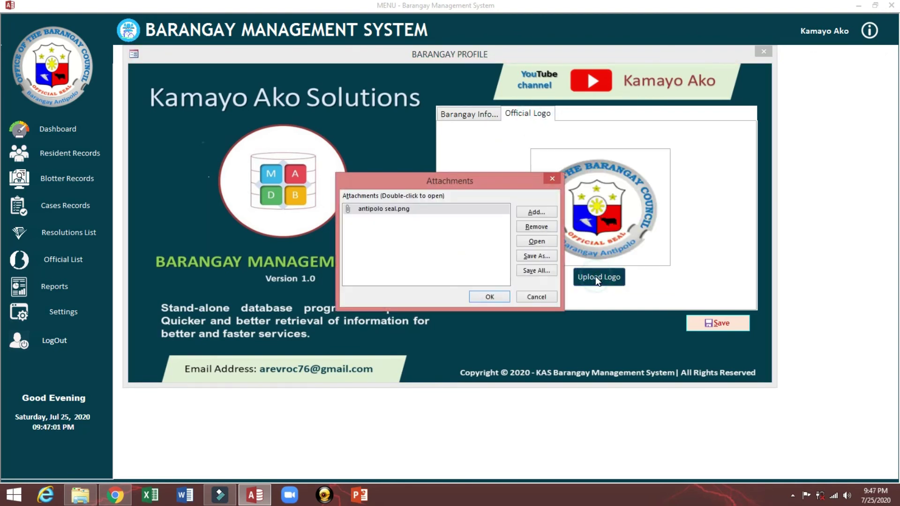
left_click(537, 228)
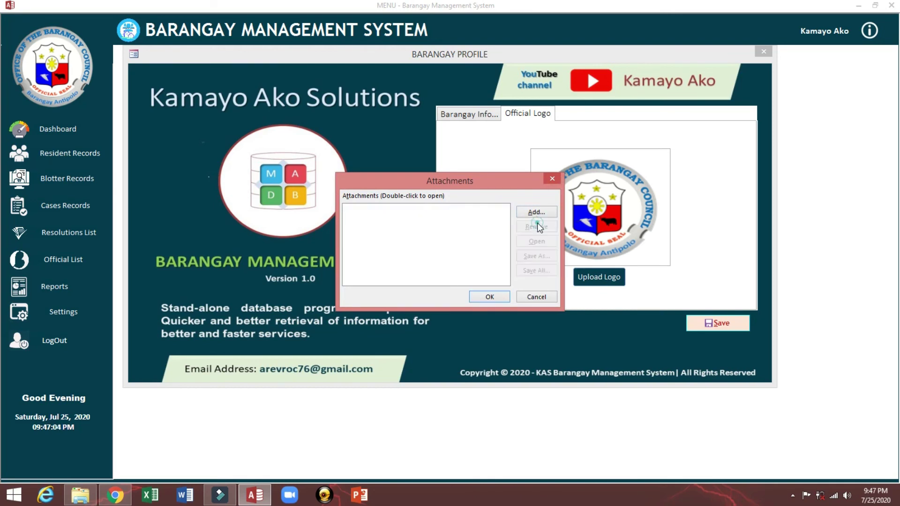
left_click(536, 214)
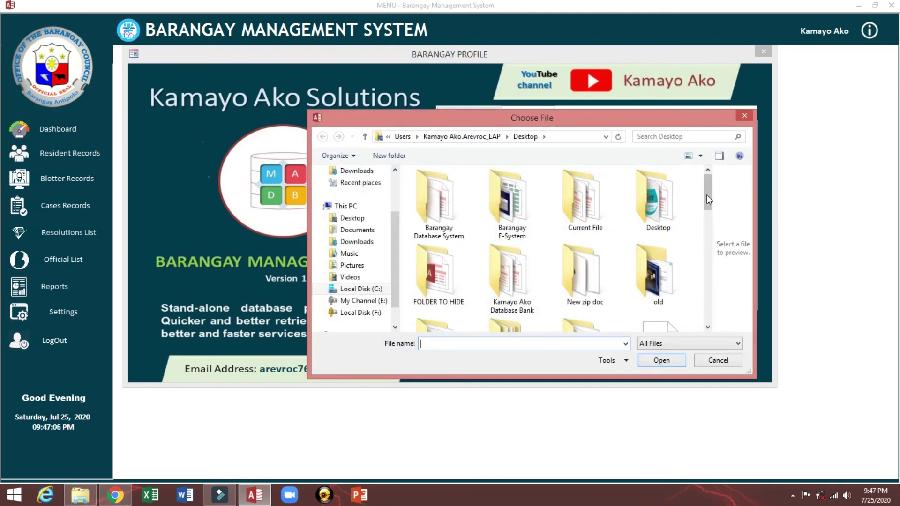
left_click_drag(707, 192, 707, 274)
left_click(590, 227)
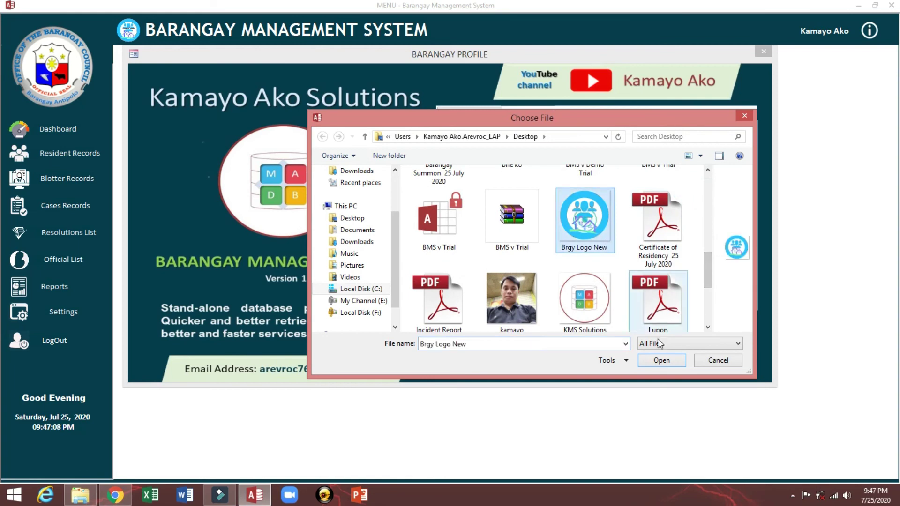
left_click(662, 361)
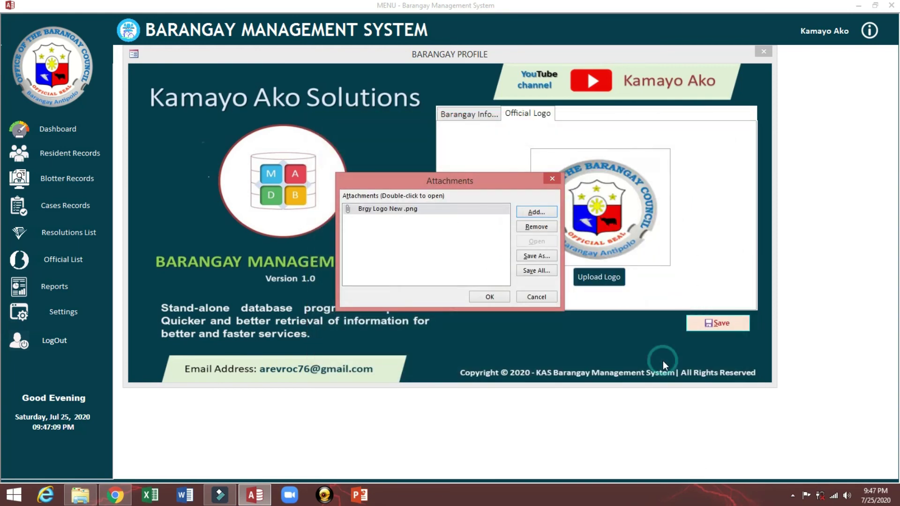
left_click(494, 300)
Save the barangay profile and close it
left_click(705, 322)
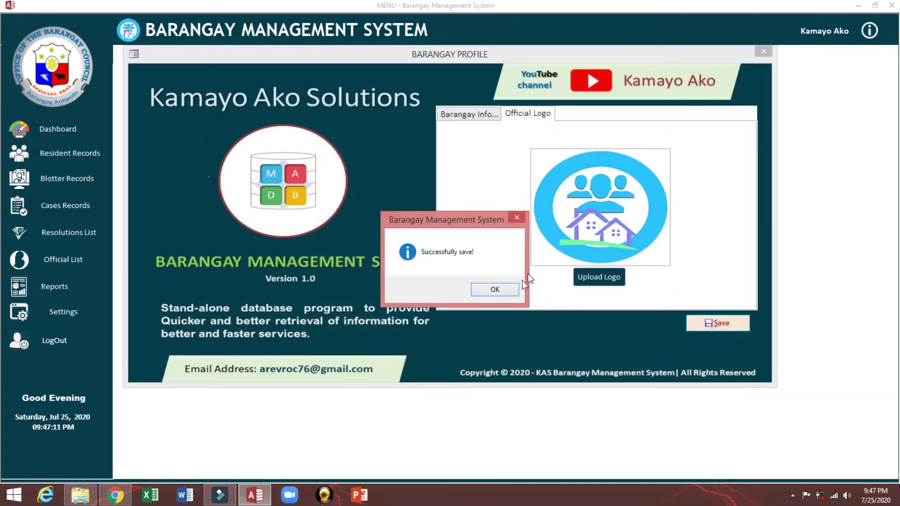
left_click(495, 290)
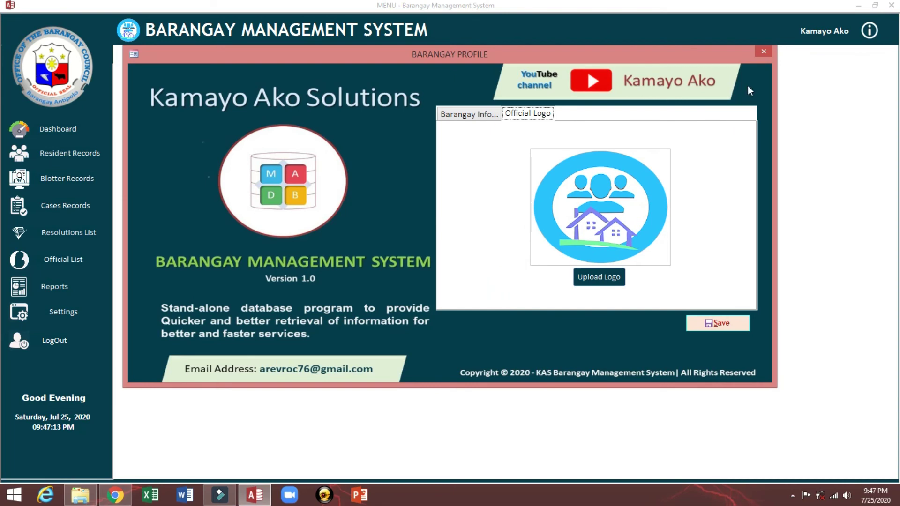
left_click(764, 49)
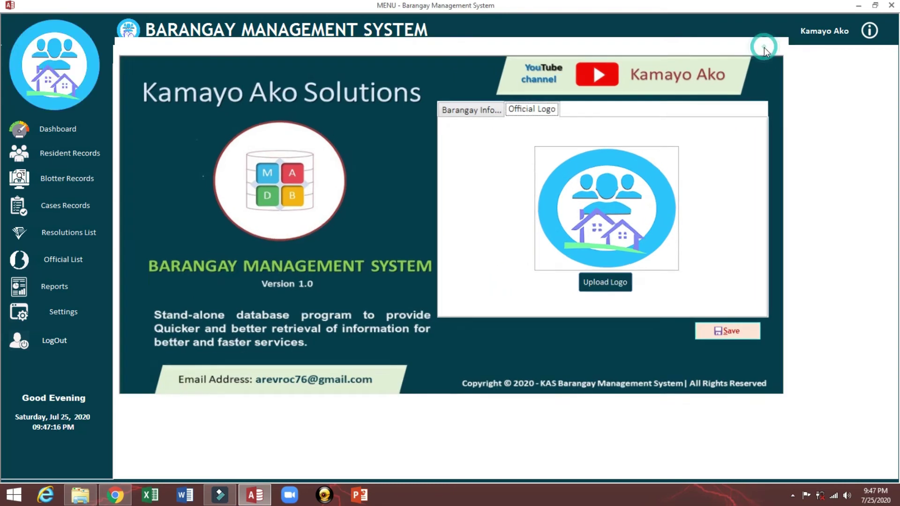
Show the dashboard, view the About window showing Version 1.0, then close it
left_click(51, 128)
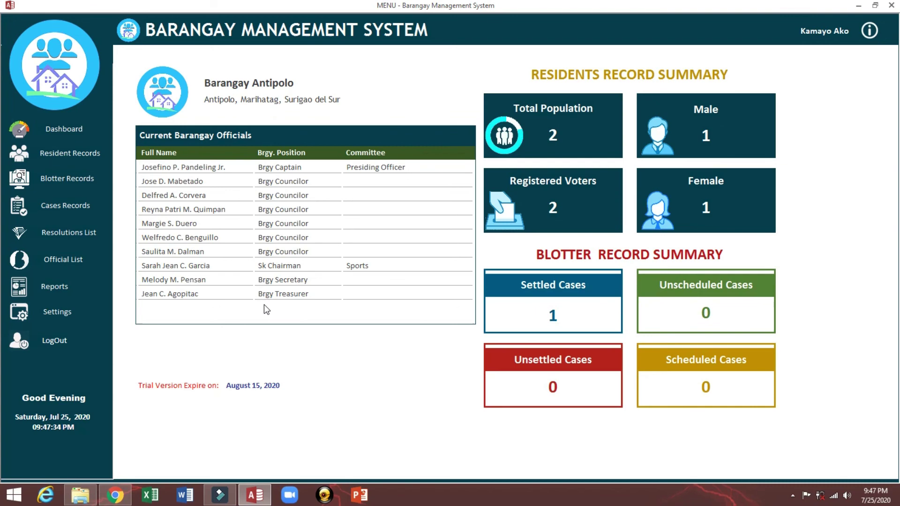
left_click(870, 31)
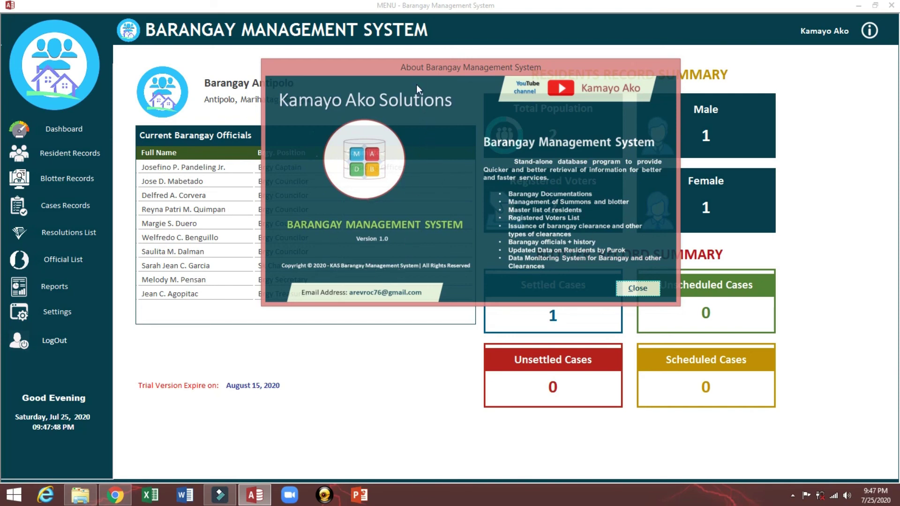
left_click_drag(419, 72, 575, 157)
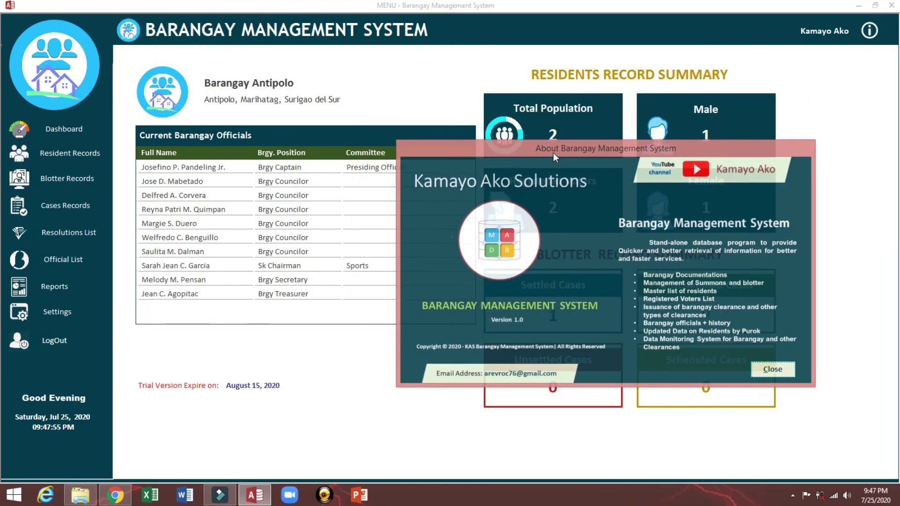
left_click(773, 370)
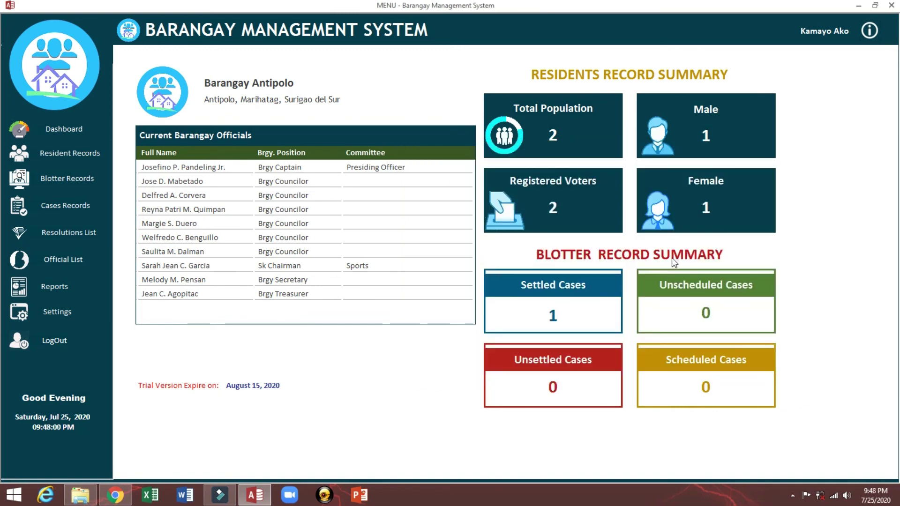